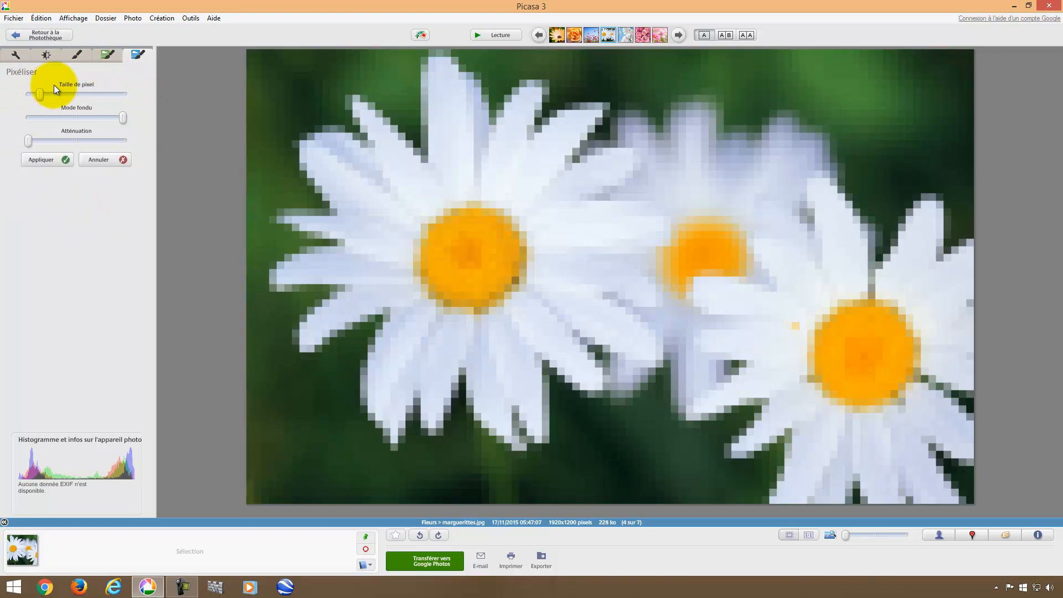
Redo the Pixéliser effect with larger pixel blocks, blended fade mode and softened Atténuation, then apply it.
{"action": "left_click", "coordinate": [105, 159]}
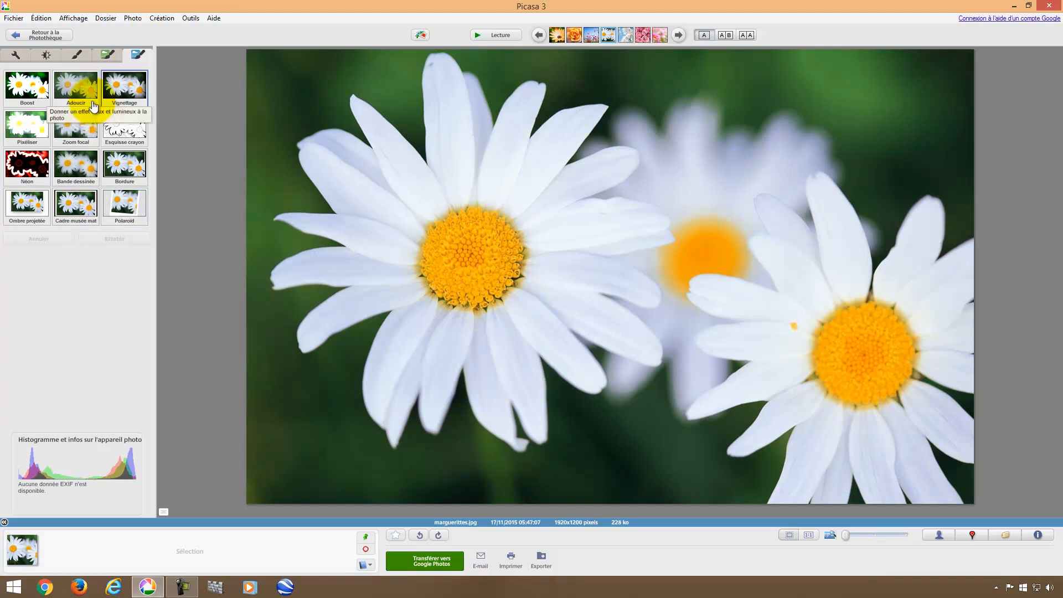
{"action": "left_click", "coordinate": [33, 125]}
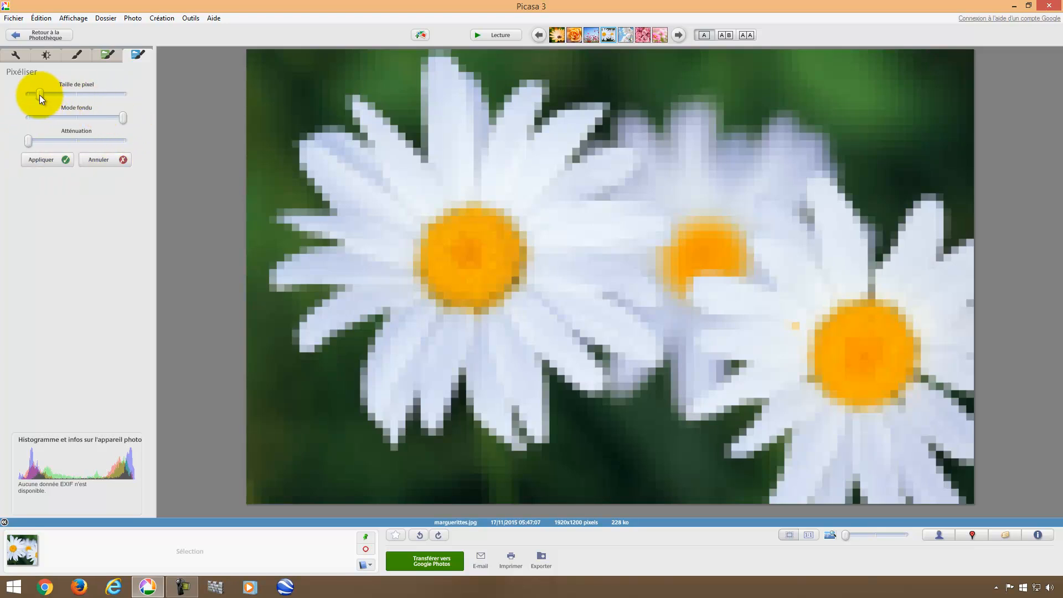
{"action": "left_click_drag", "start_coordinate": [39, 95], "coordinate": [67, 94]}
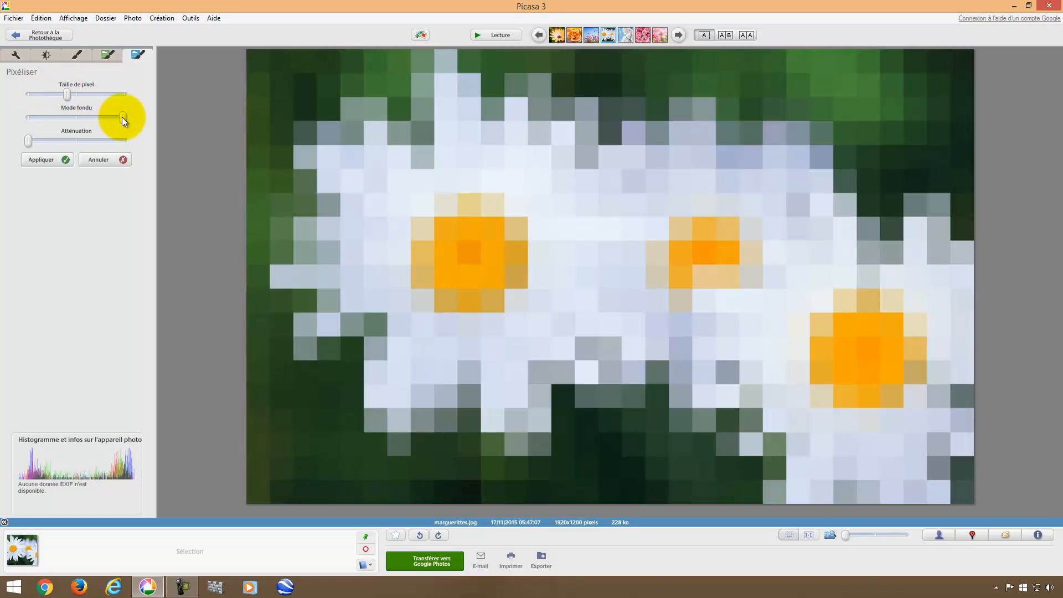
{"action": "left_click_drag", "start_coordinate": [122, 118], "coordinate": [100, 119]}
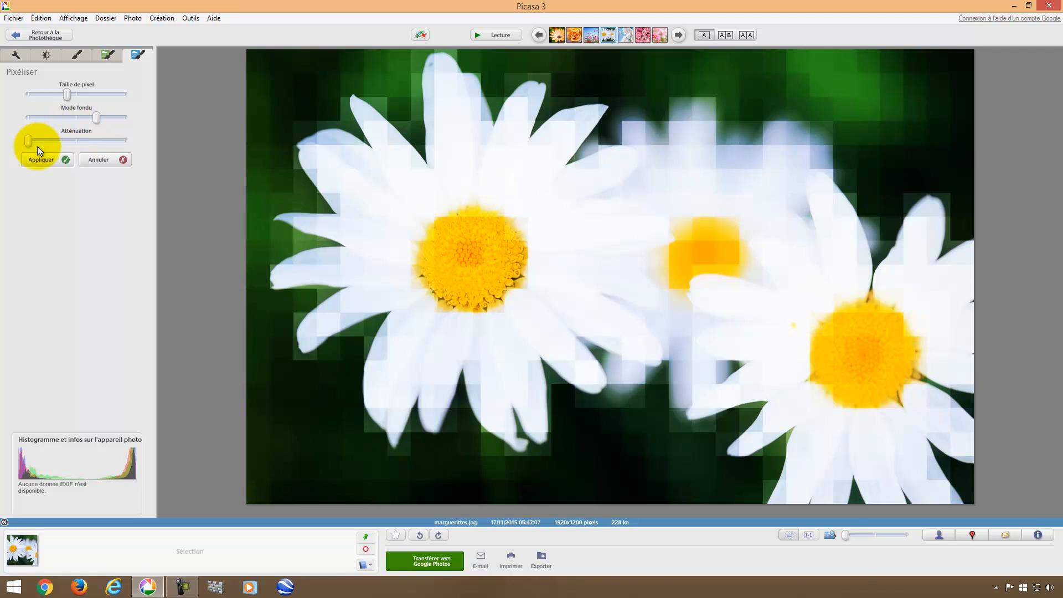
{"action": "left_click_drag", "start_coordinate": [30, 143], "coordinate": [61, 94]}
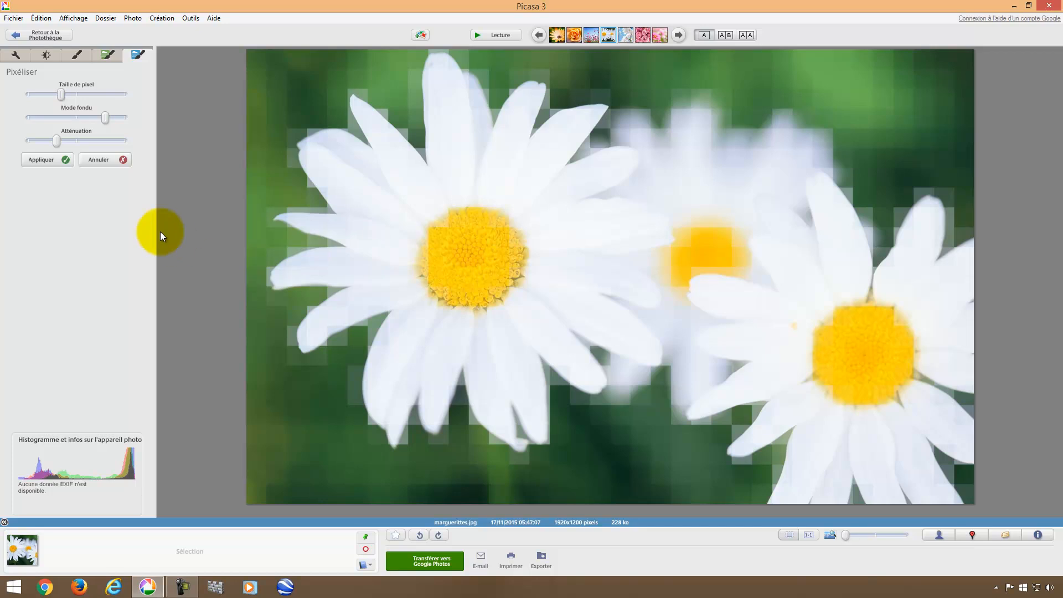
{"action": "left_click", "coordinate": [62, 160]}
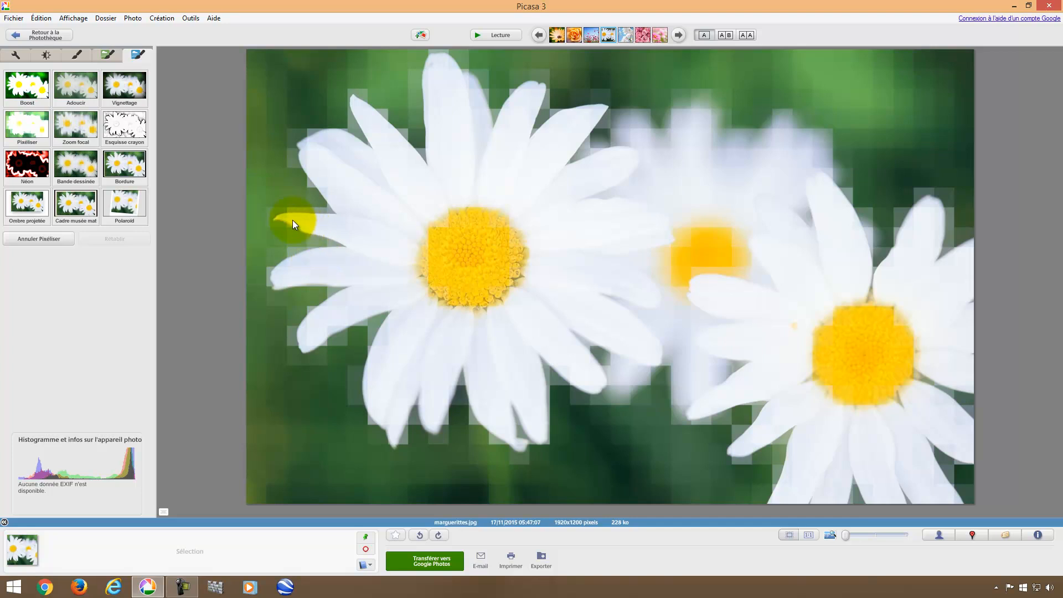
Apply Effet HDR to the pixelated daisies with an adjusted Atténuation.
{"action": "left_click", "coordinate": [108, 55]}
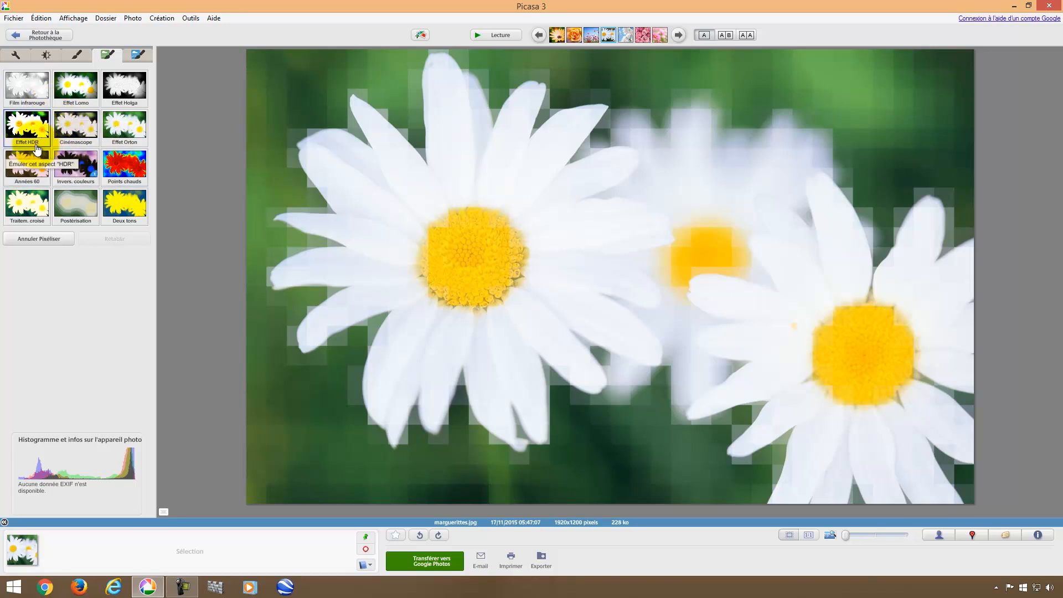
{"action": "left_click", "coordinate": [31, 126]}
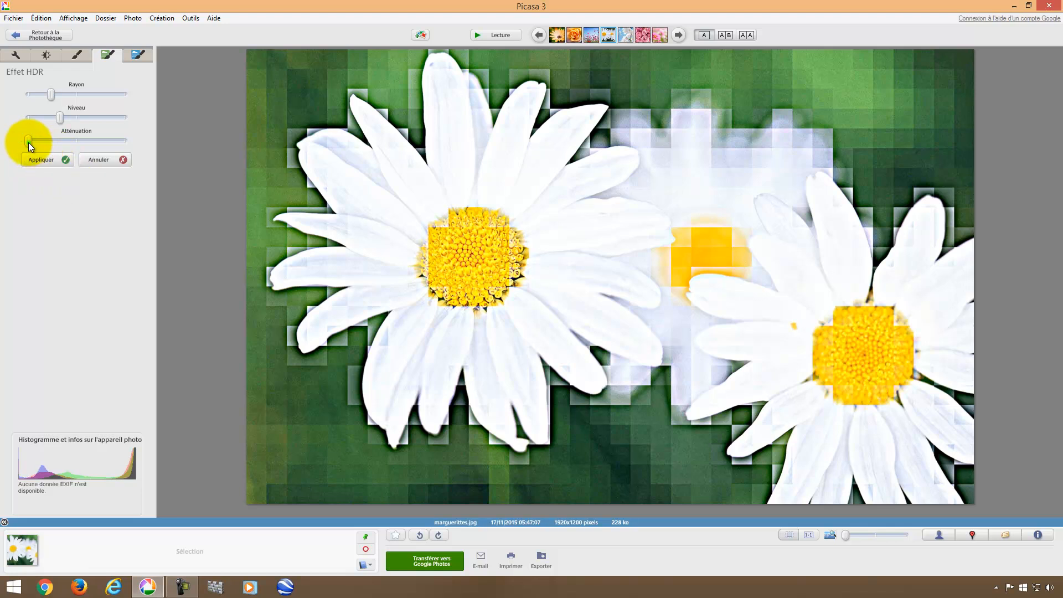
{"action": "left_click_drag", "start_coordinate": [63, 144], "coordinate": [100, 95]}
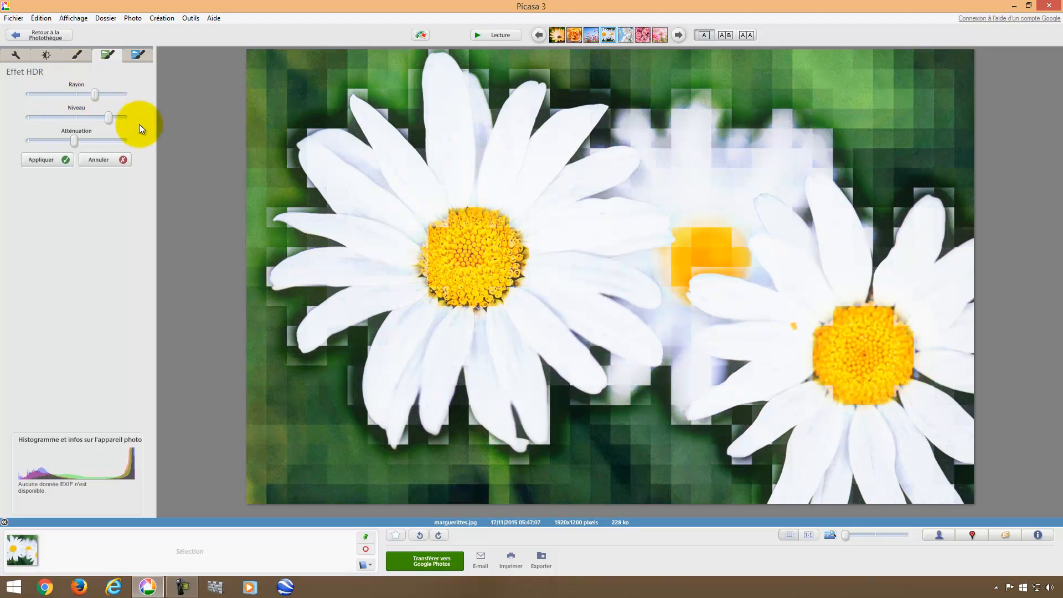
{"action": "left_click", "coordinate": [49, 161]}
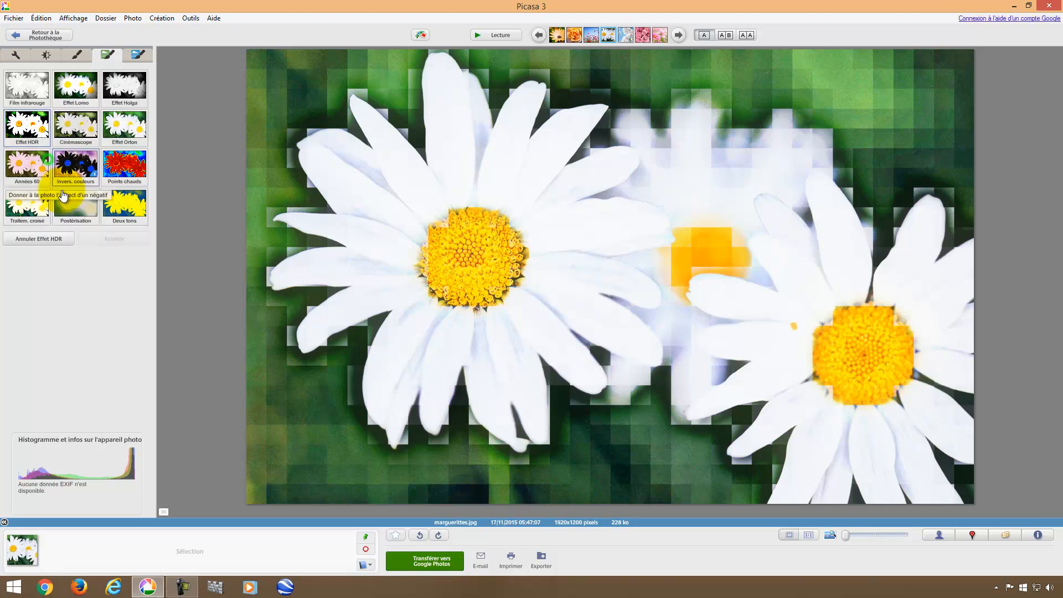
Push Hautes lumières, Ombres and Éclairage d'appoint to extremes, then go back to the Photothèque.
{"action": "left_click", "coordinate": [48, 55]}
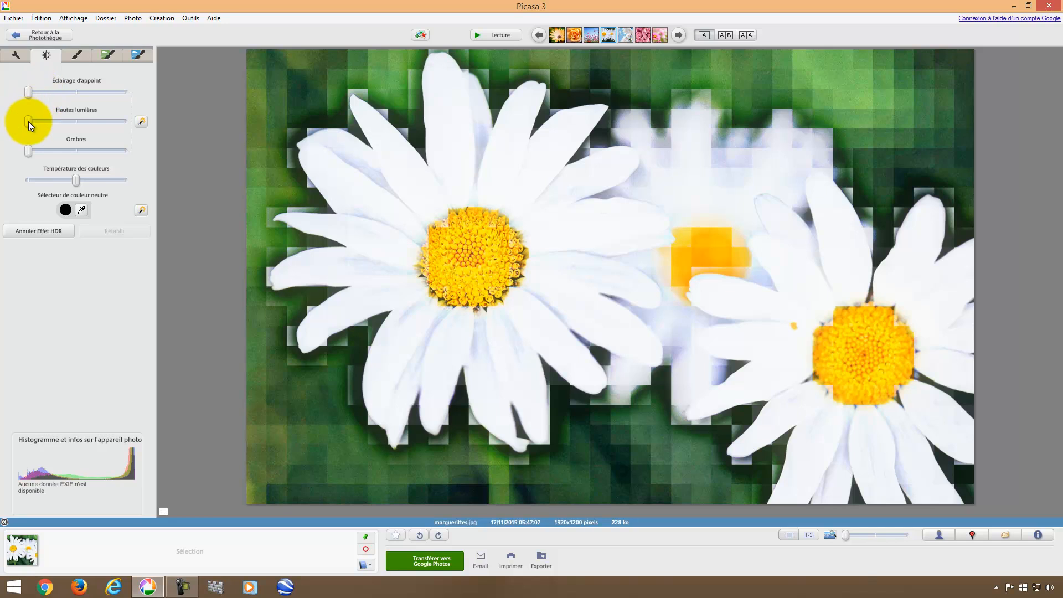
{"action": "left_click_drag", "start_coordinate": [28, 121], "coordinate": [72, 121]}
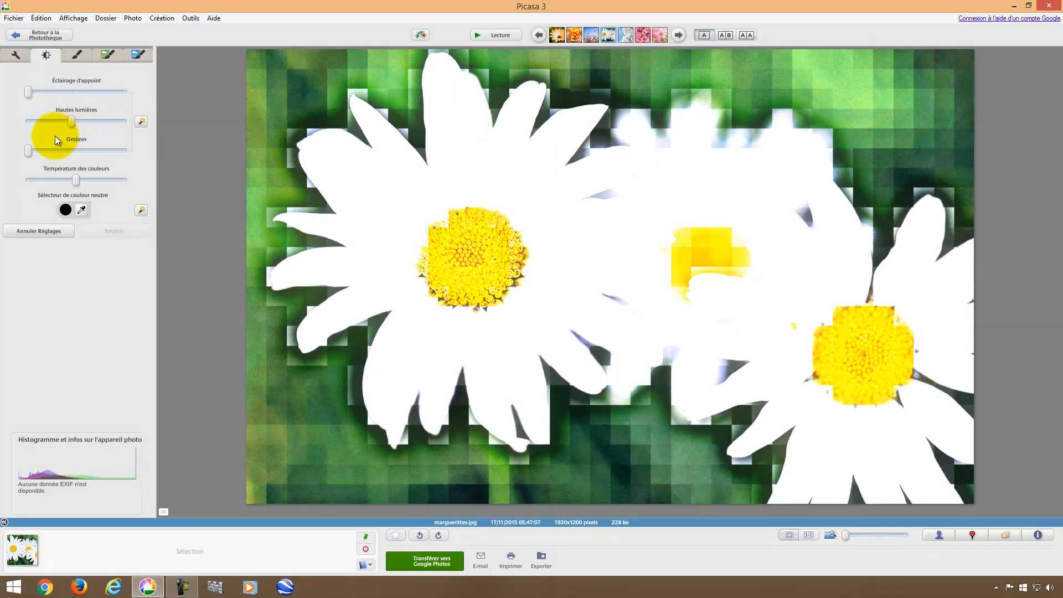
{"action": "left_click_drag", "start_coordinate": [28, 153], "coordinate": [52, 180]}
{"action": "left_click_drag", "start_coordinate": [37, 95], "coordinate": [105, 96]}
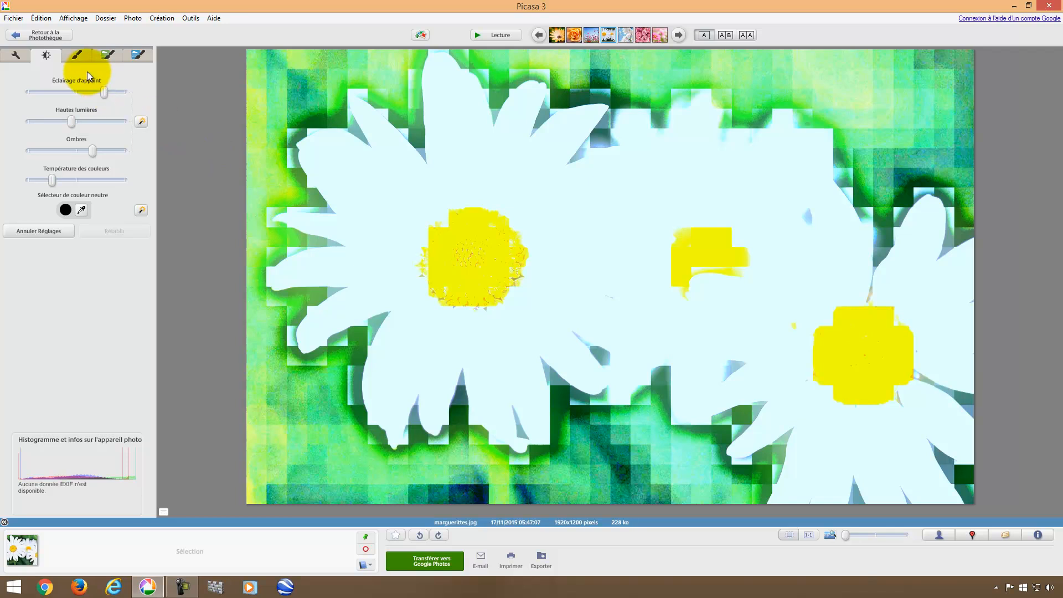
{"action": "left_click", "coordinate": [55, 35]}
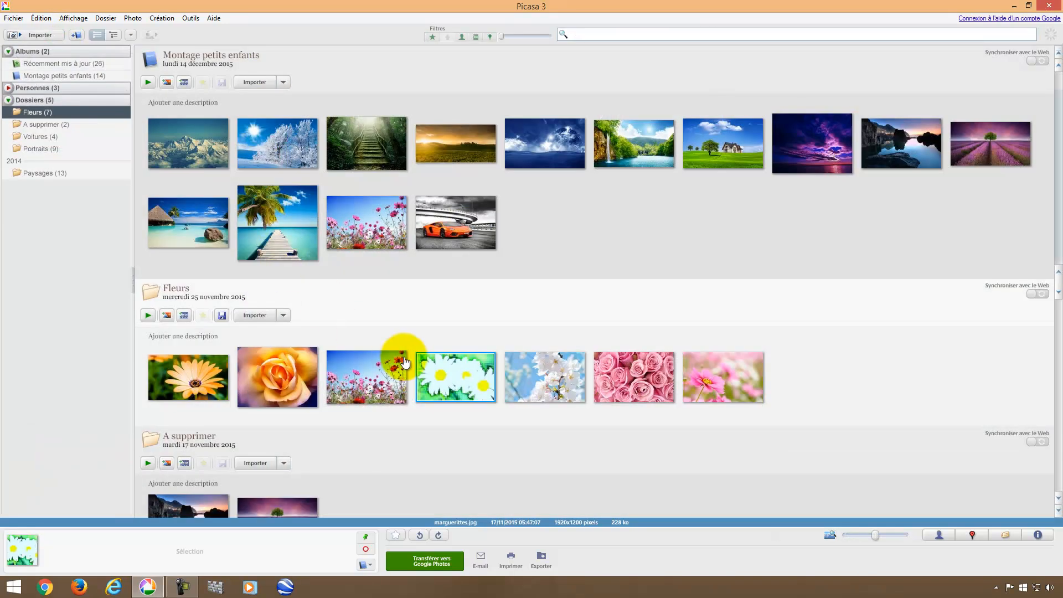
Reopen marguerittes.jpg and undo its Réglages lighting adjustments.
{"action": "double_click", "coordinate": [455, 382]}
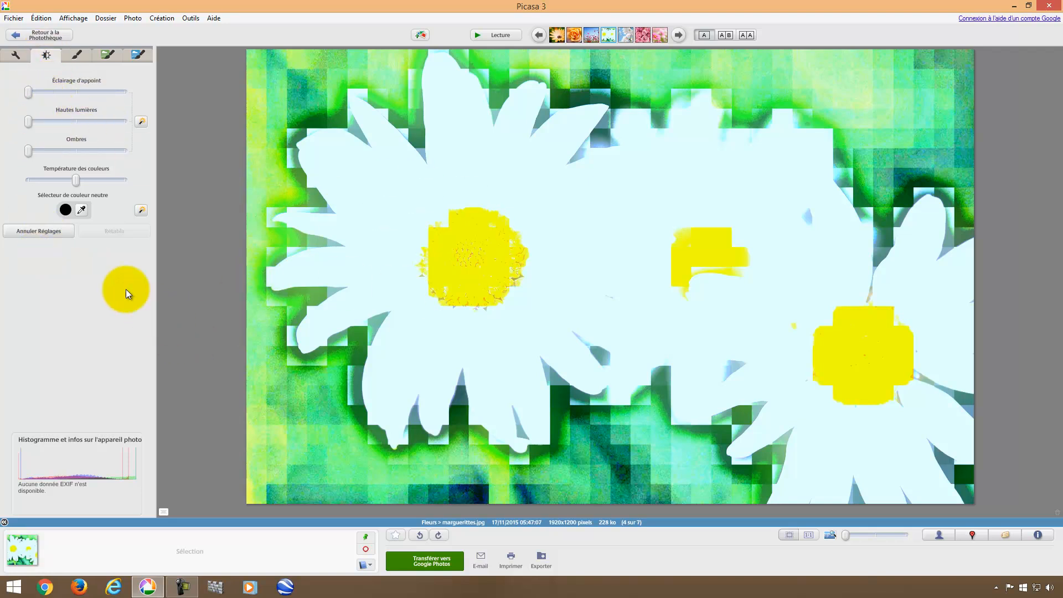
{"action": "left_click", "coordinate": [42, 232]}
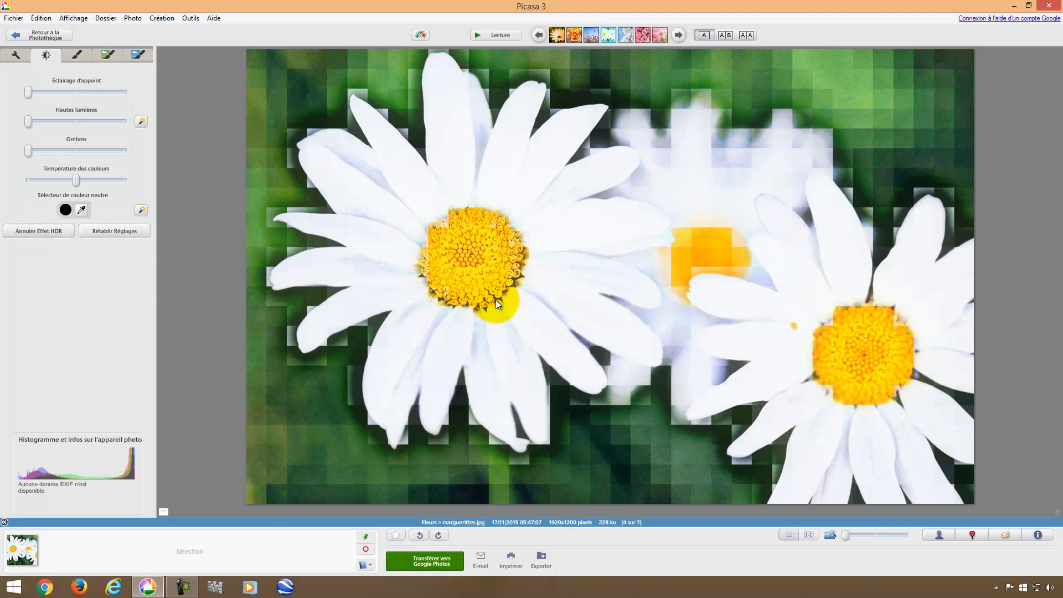
Undo Effet HDR and then Pixéliser on the daisy, and return to the Photothèque.
{"action": "left_click", "coordinate": [106, 53]}
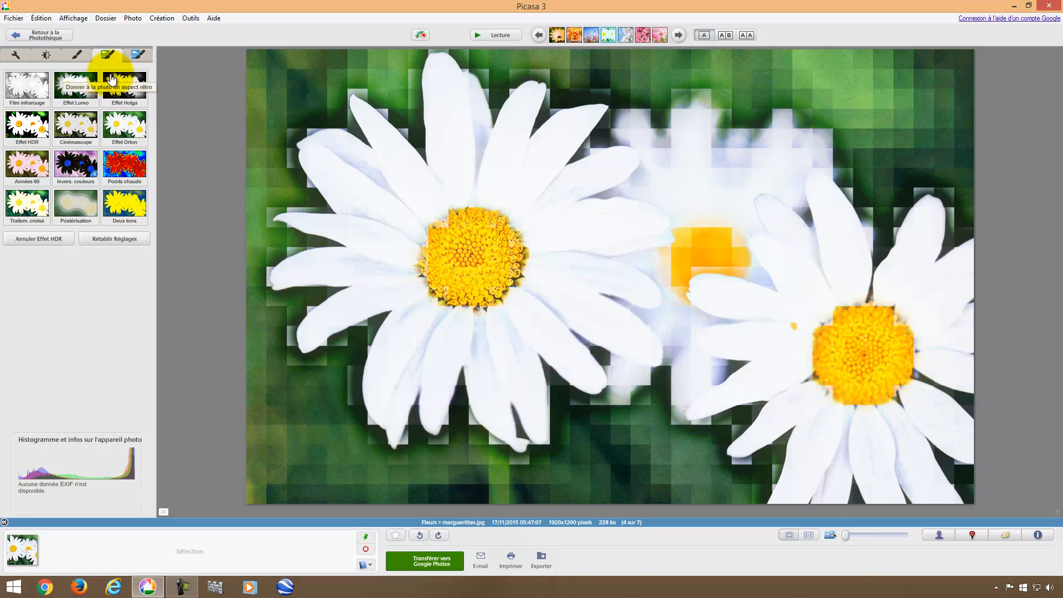
{"action": "left_click", "coordinate": [47, 244]}
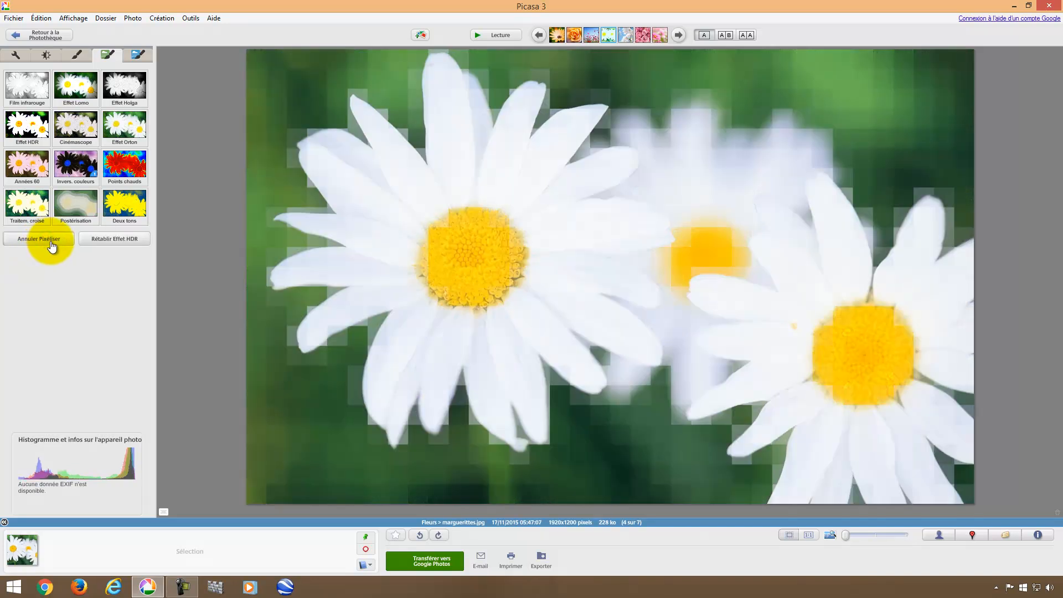
{"action": "left_click", "coordinate": [139, 53]}
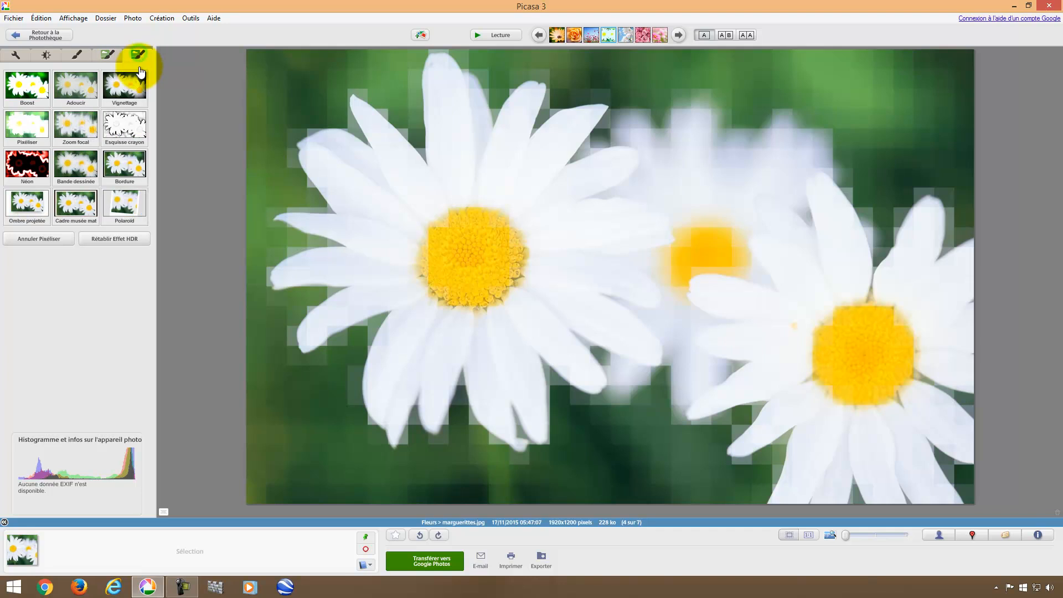
{"action": "left_click", "coordinate": [43, 239]}
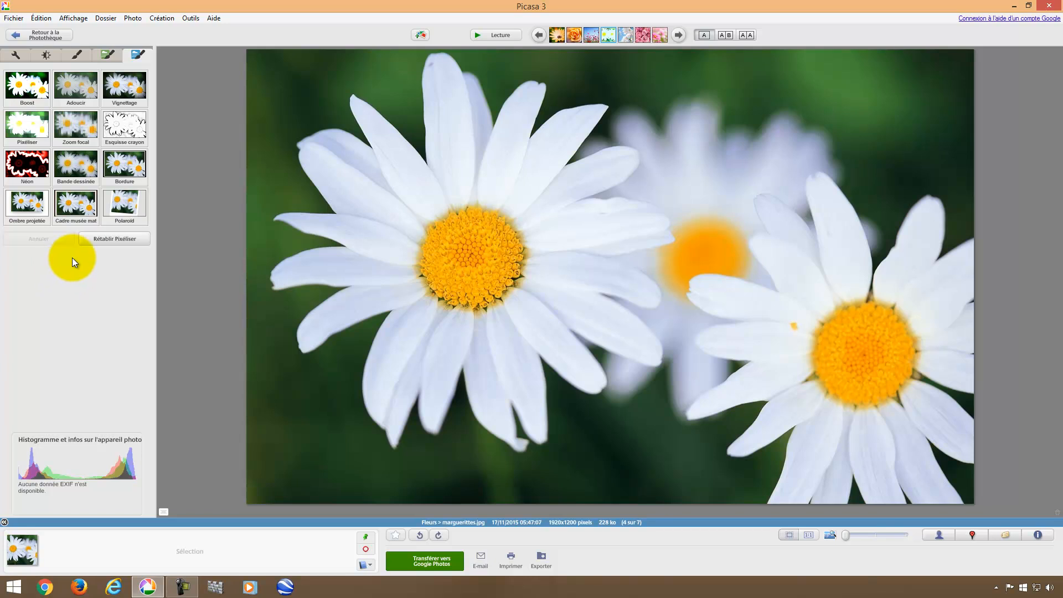
{"action": "left_click", "coordinate": [44, 36]}
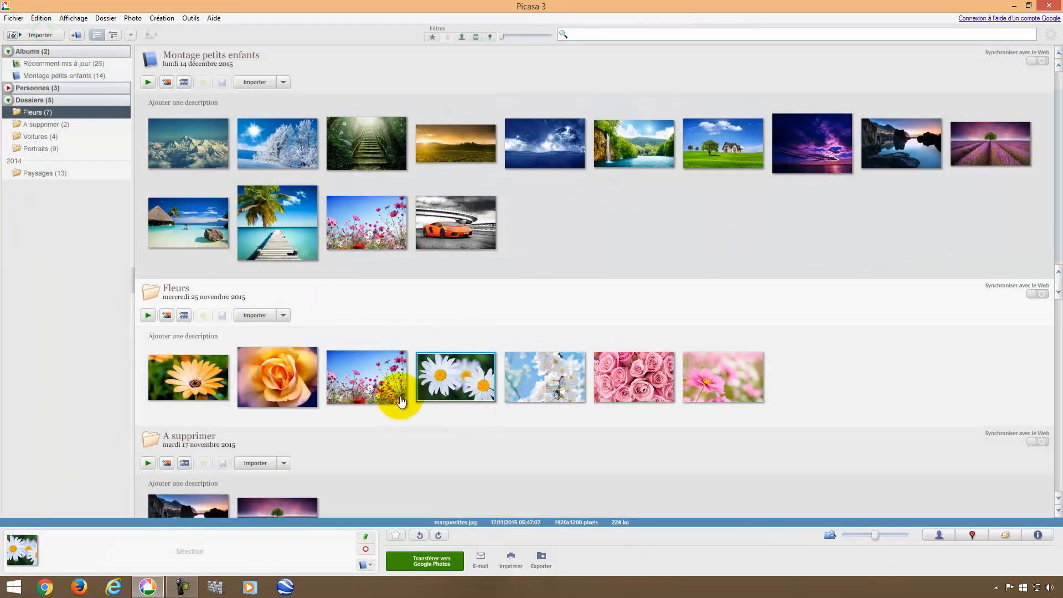
Reopen the daisy photo and drag Ombres and Hautes lumières far right for stark contrast.
{"action": "double_click", "coordinate": [454, 378]}
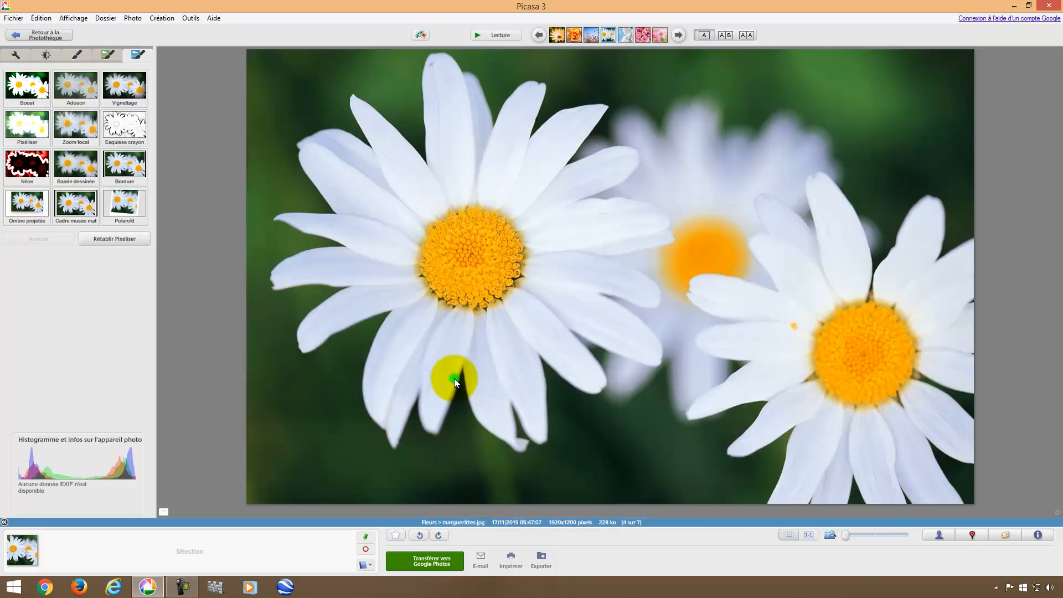
{"action": "left_click", "coordinate": [106, 55]}
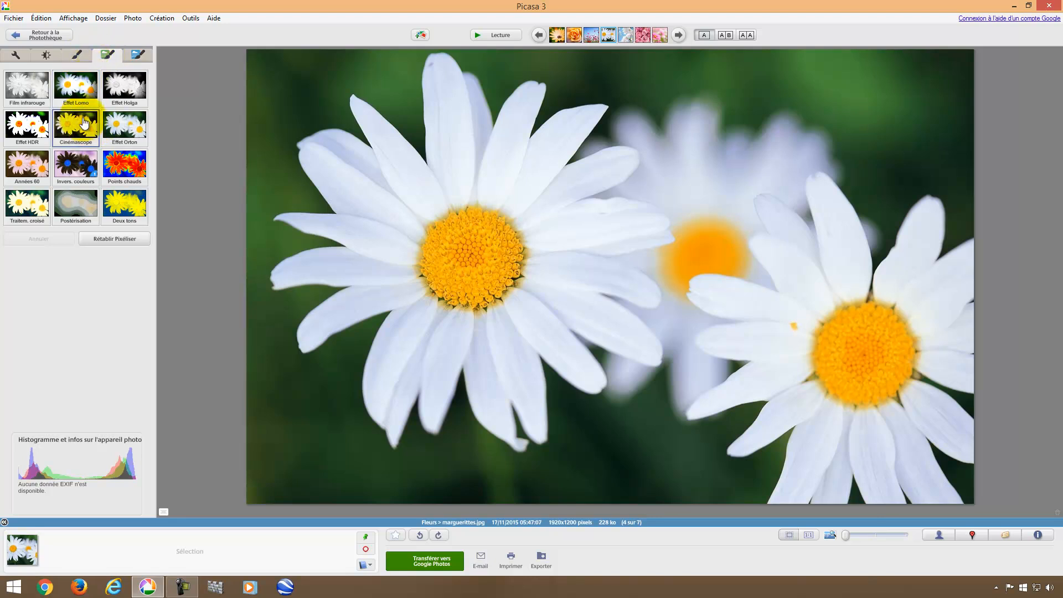
{"action": "left_click", "coordinate": [77, 56]}
{"action": "left_click", "coordinate": [46, 54]}
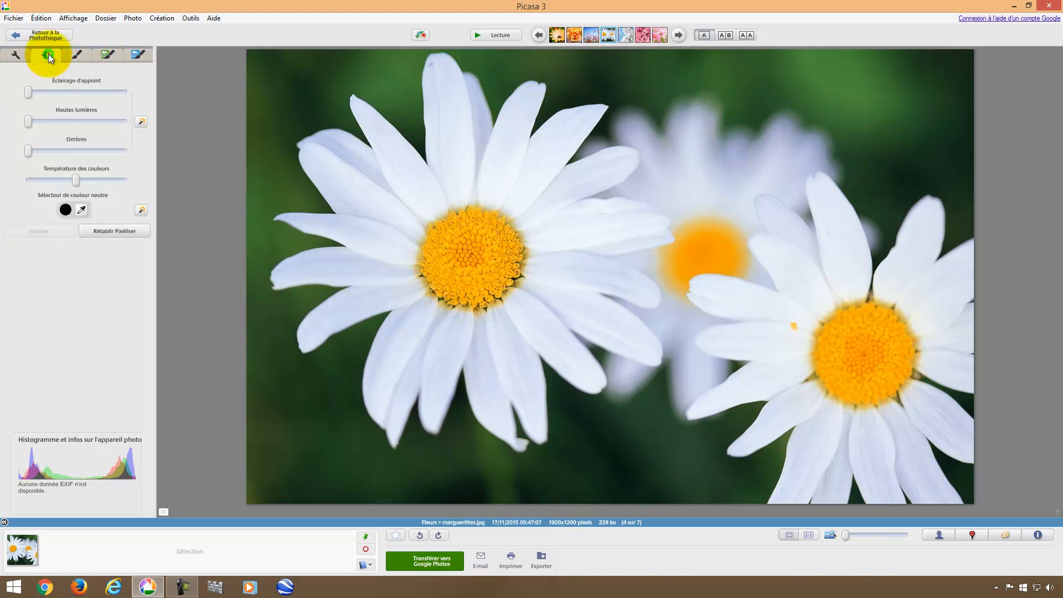
{"action": "left_click_drag", "start_coordinate": [29, 155], "coordinate": [97, 155]}
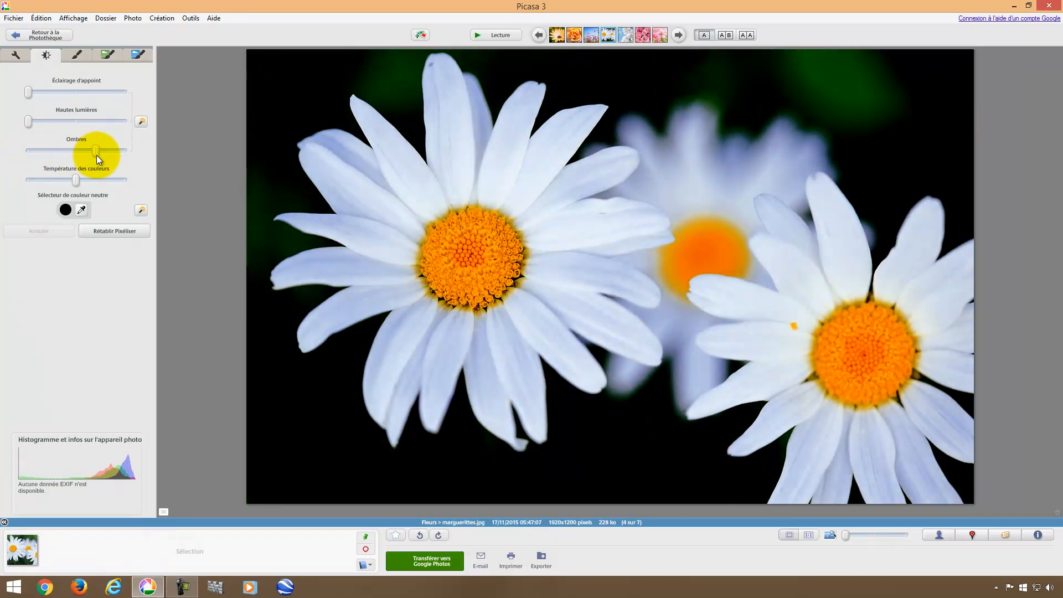
{"action": "left_click_drag", "start_coordinate": [29, 124], "coordinate": [92, 121]}
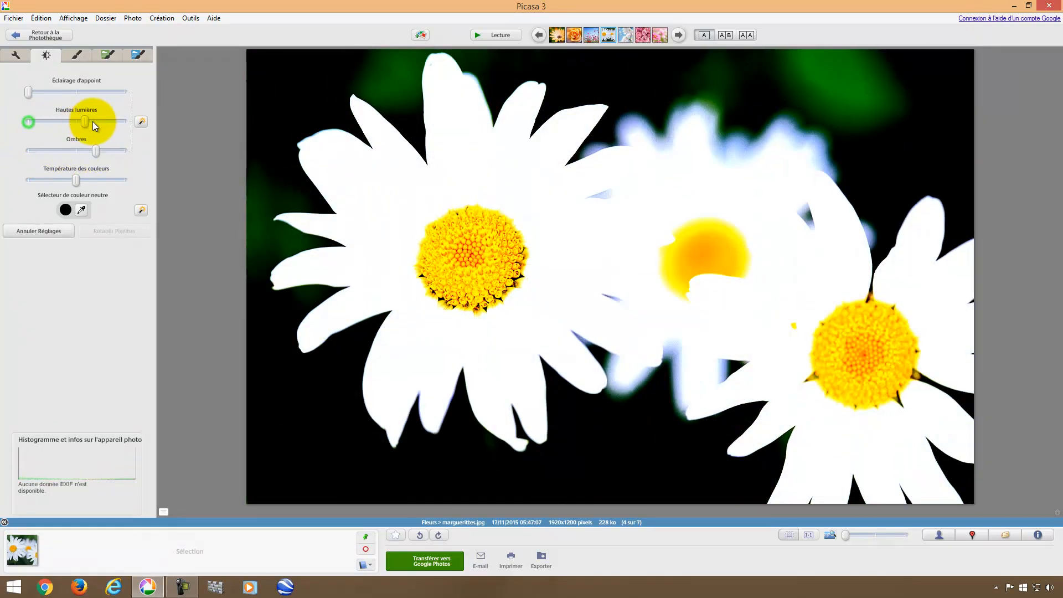
{"action": "left_click", "coordinate": [78, 53]}
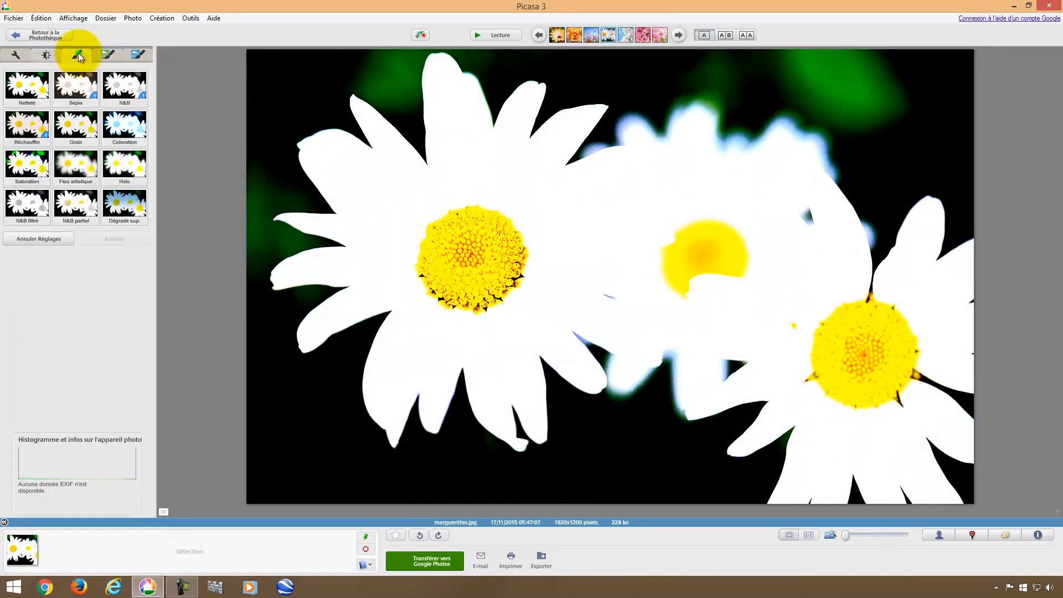
Apply Sépia, then a red-orange Coloration tint with adjusted Atténuation.
{"action": "left_click", "coordinate": [77, 85]}
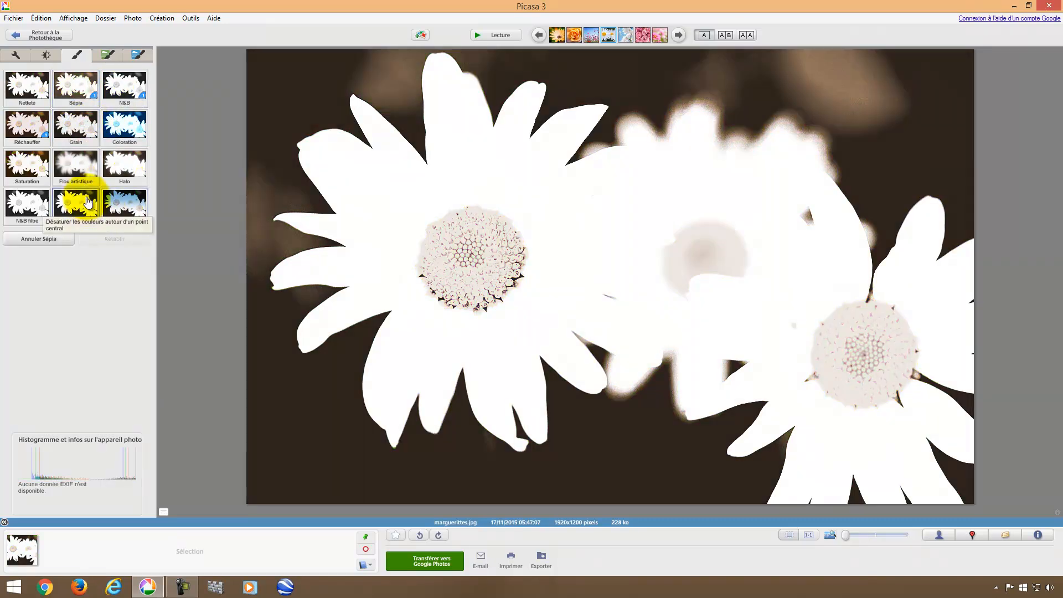
{"action": "left_click", "coordinate": [123, 127]}
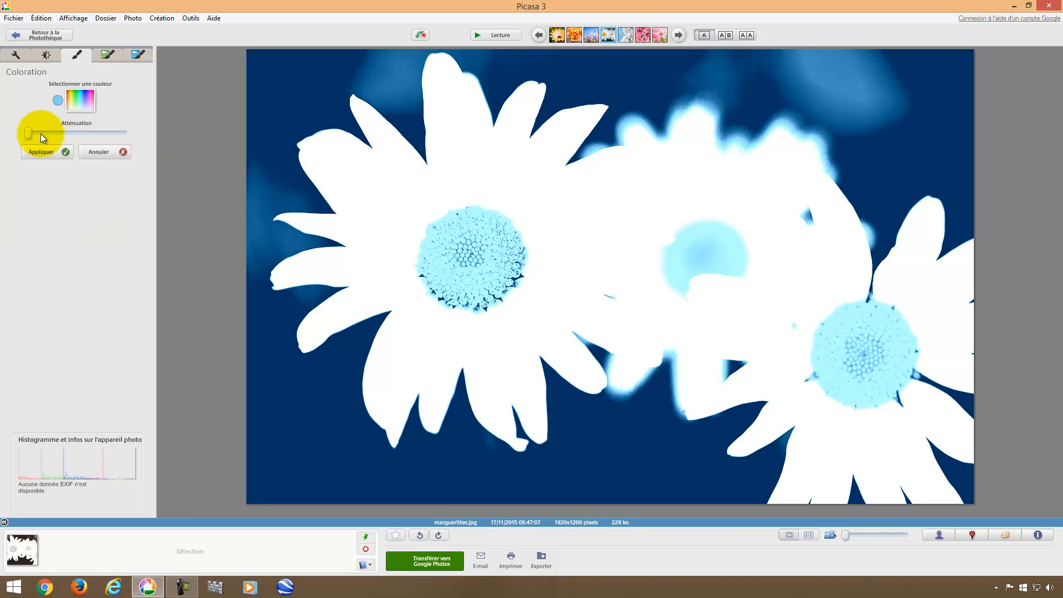
{"action": "left_click_drag", "start_coordinate": [29, 134], "coordinate": [105, 131]}
{"action": "left_click", "coordinate": [81, 100]}
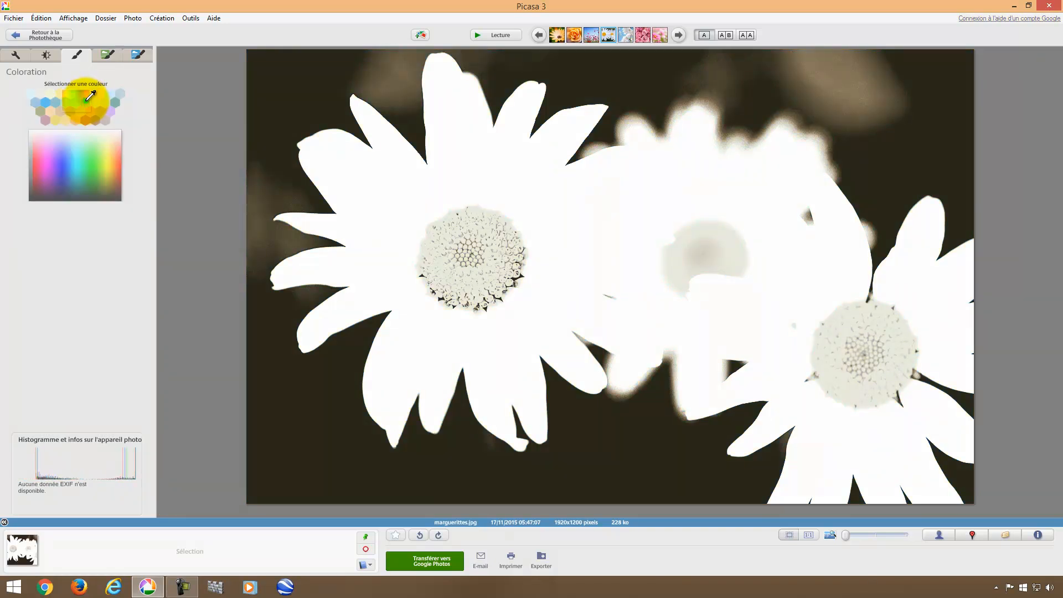
{"action": "left_click", "coordinate": [118, 160]}
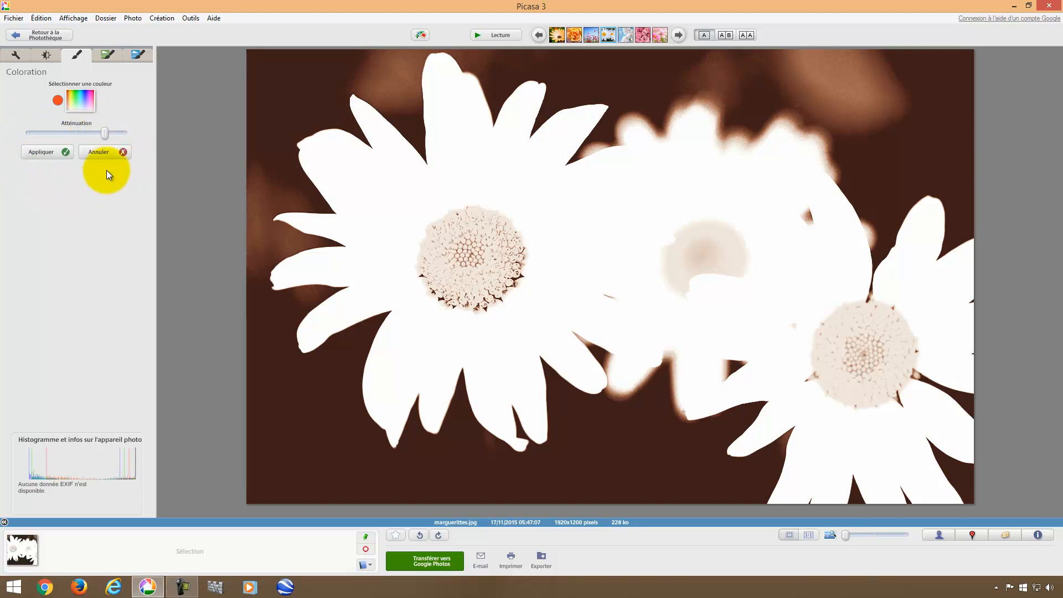
{"action": "left_click", "coordinate": [45, 157]}
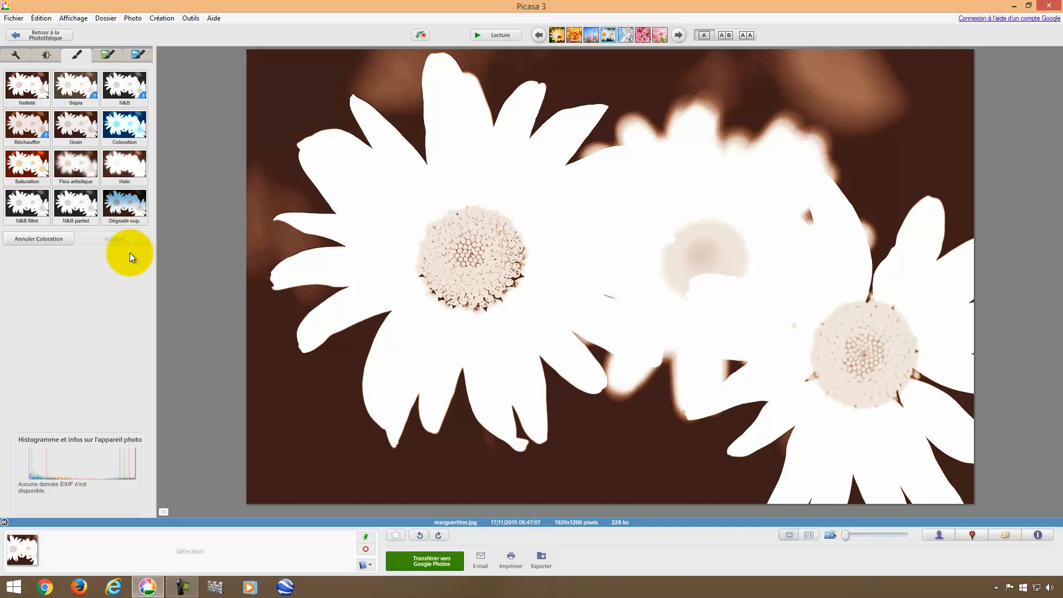
Apply Invers. couleurs so the daisies turn black against a pale blue background.
{"action": "left_click", "coordinate": [16, 56]}
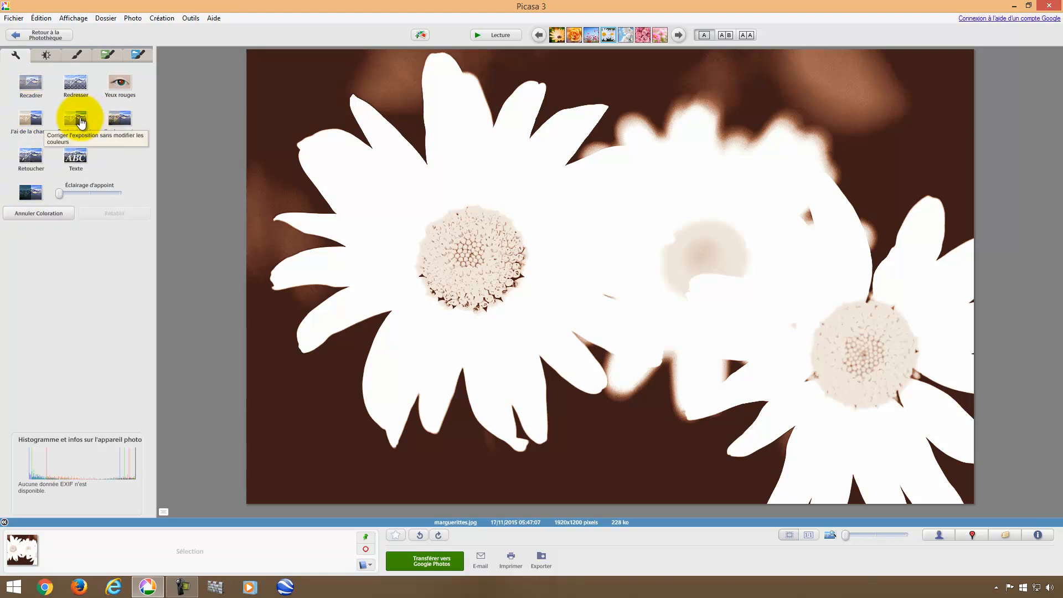
{"action": "left_click", "coordinate": [52, 55]}
{"action": "left_click", "coordinate": [65, 55]}
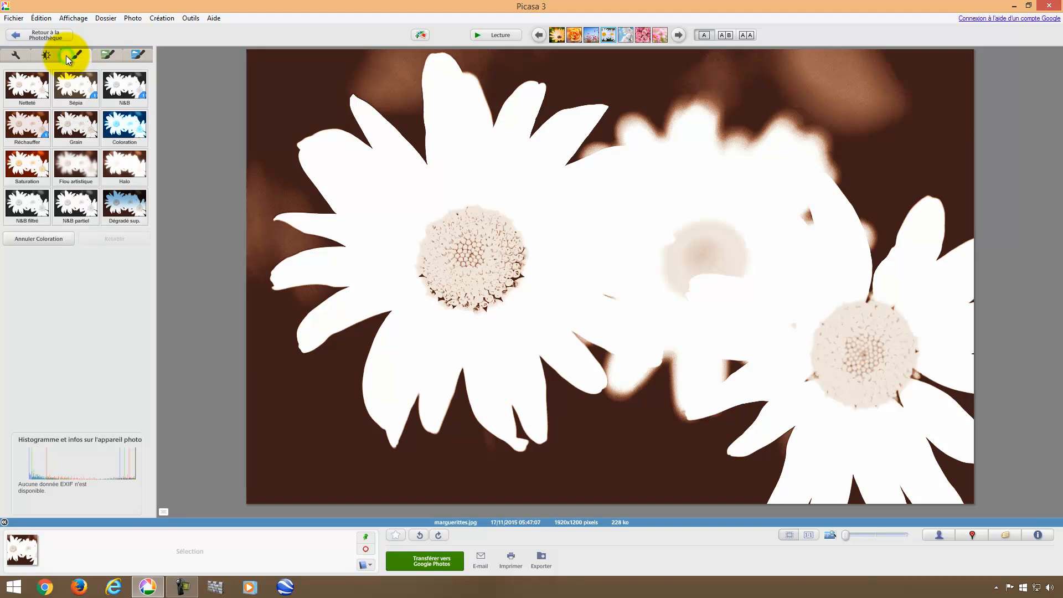
{"action": "left_click", "coordinate": [114, 55]}
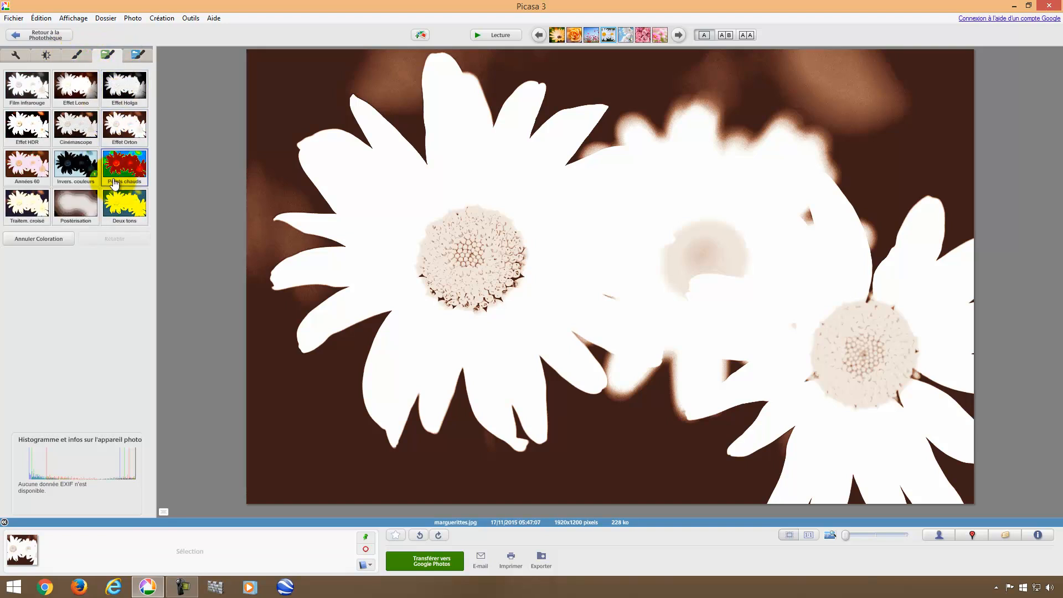
{"action": "left_click", "coordinate": [77, 165]}
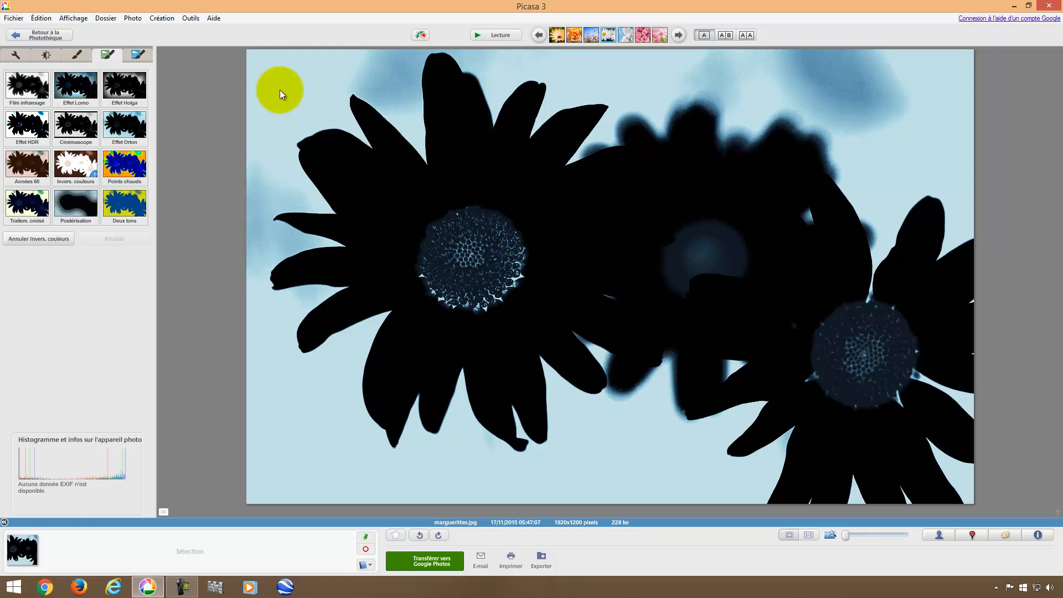
{"action": "left_click", "coordinate": [32, 34]}
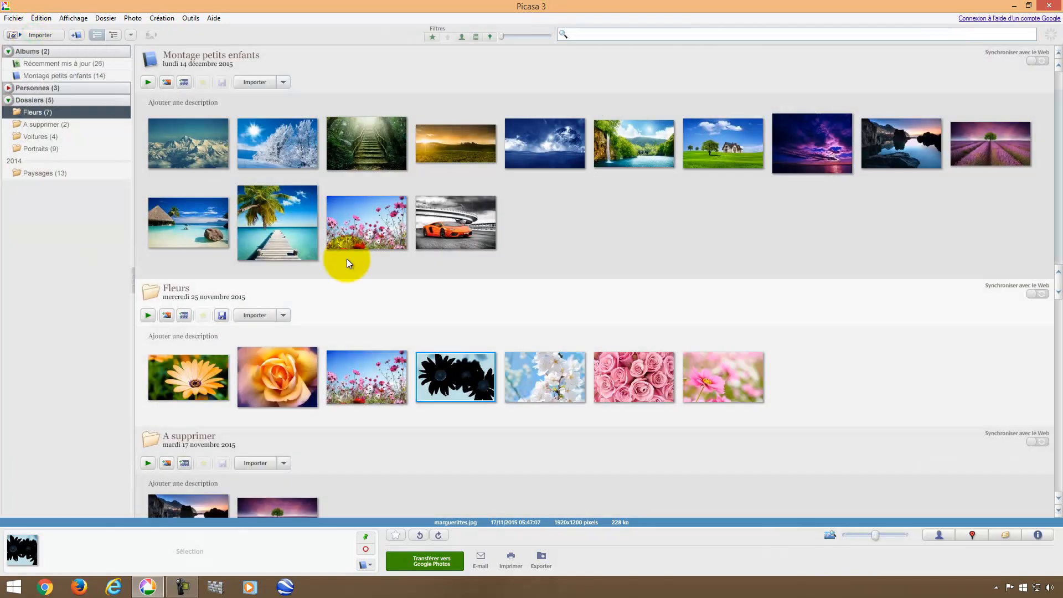
{"action": "double_click", "coordinate": [466, 389]}
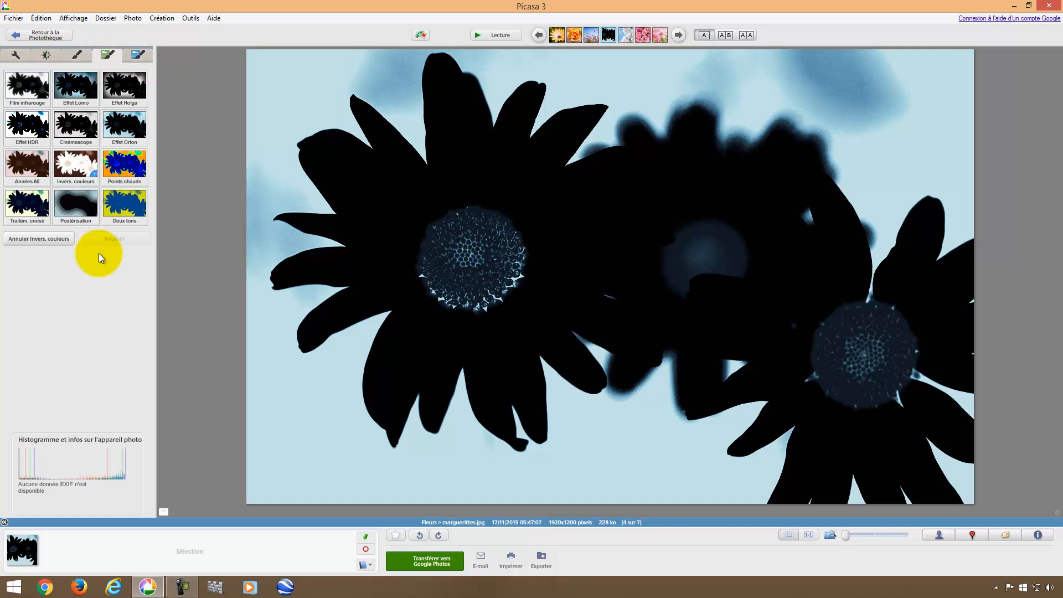
{"action": "left_click", "coordinate": [37, 241]}
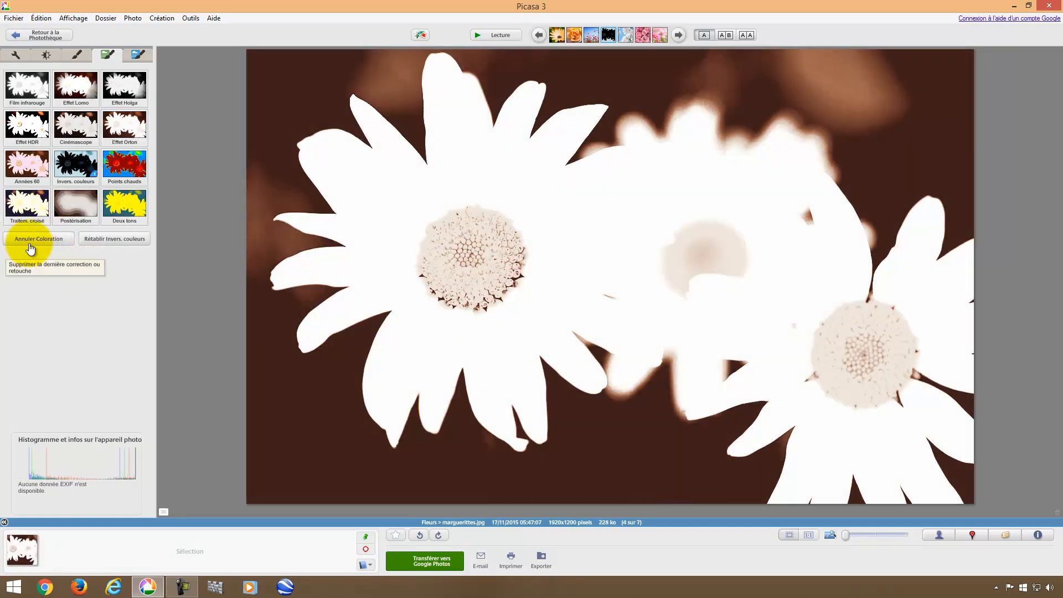
{"action": "left_click", "coordinate": [46, 241]}
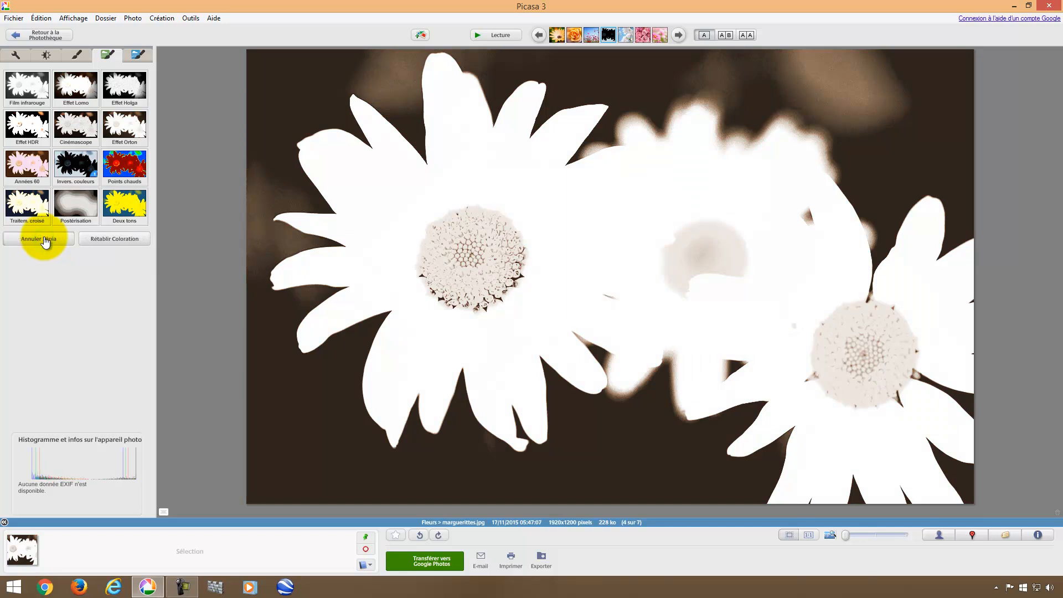
{"action": "left_click", "coordinate": [40, 240]}
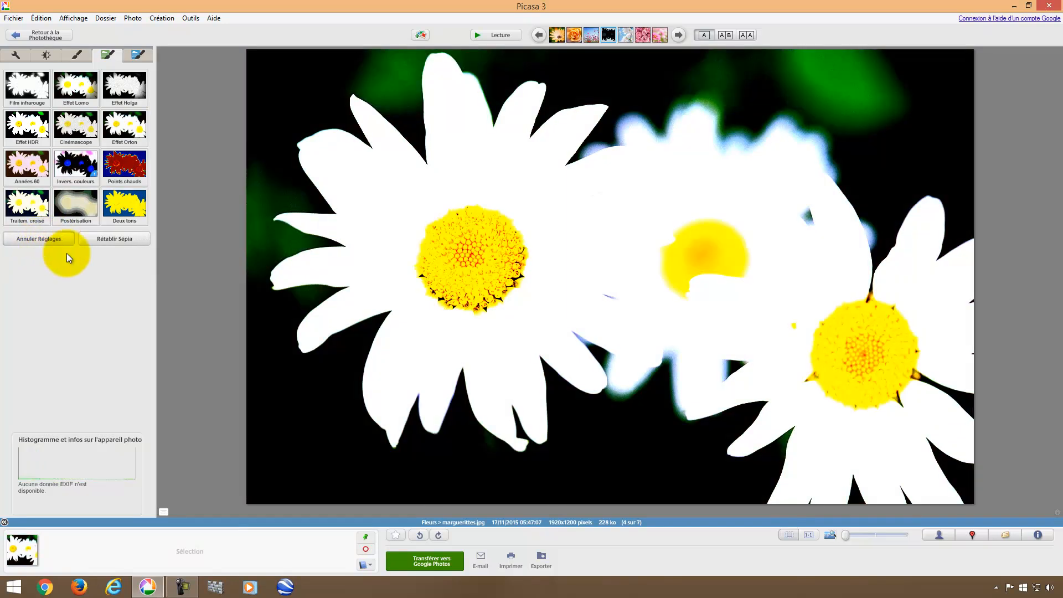
{"action": "left_click", "coordinate": [42, 242]}
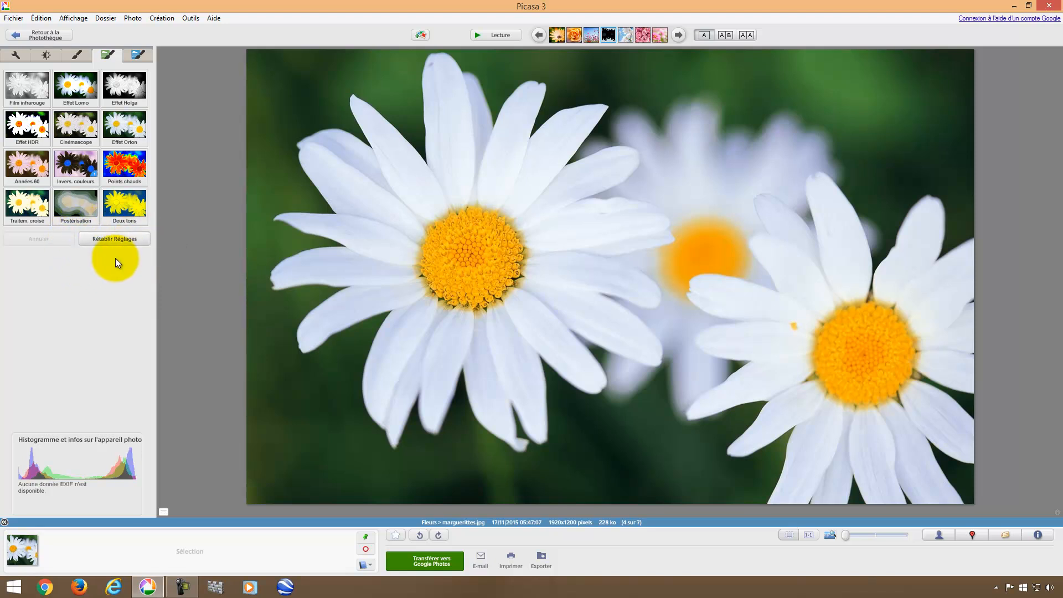
{"action": "left_click", "coordinate": [112, 238]}
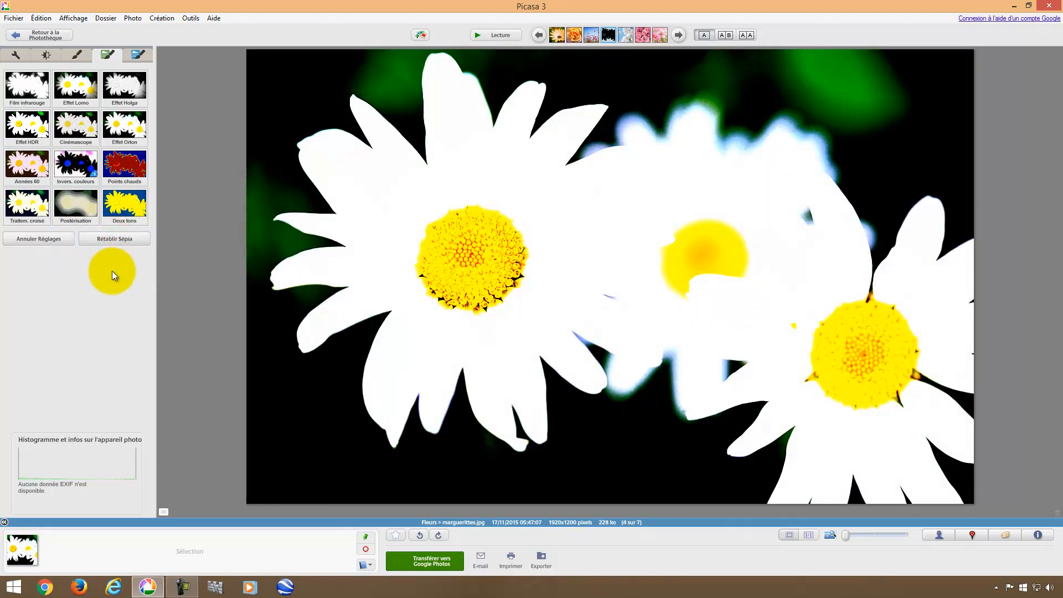
{"action": "left_click", "coordinate": [122, 239]}
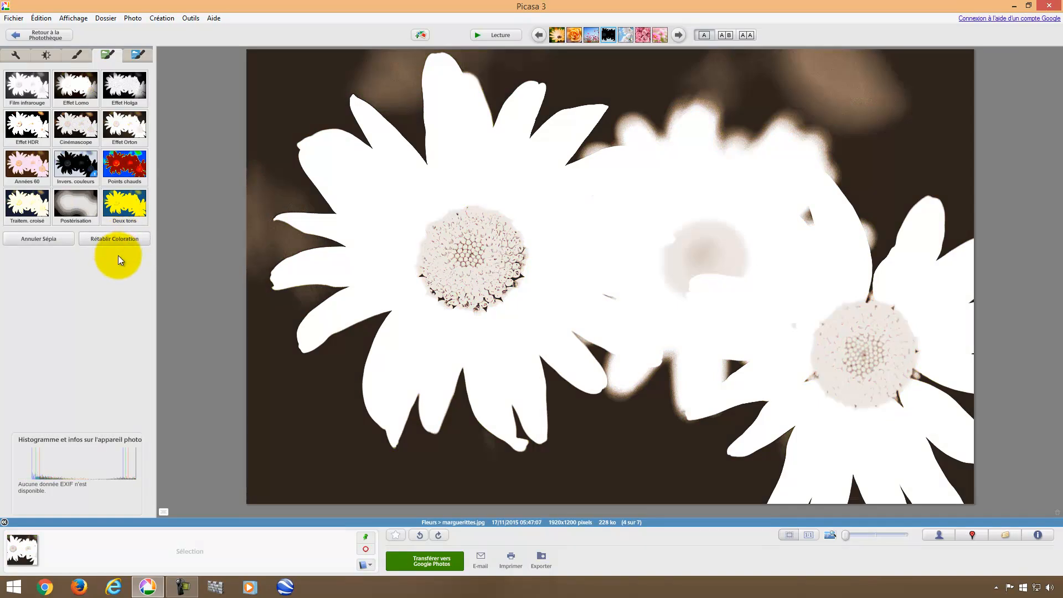
{"action": "left_click", "coordinate": [120, 242]}
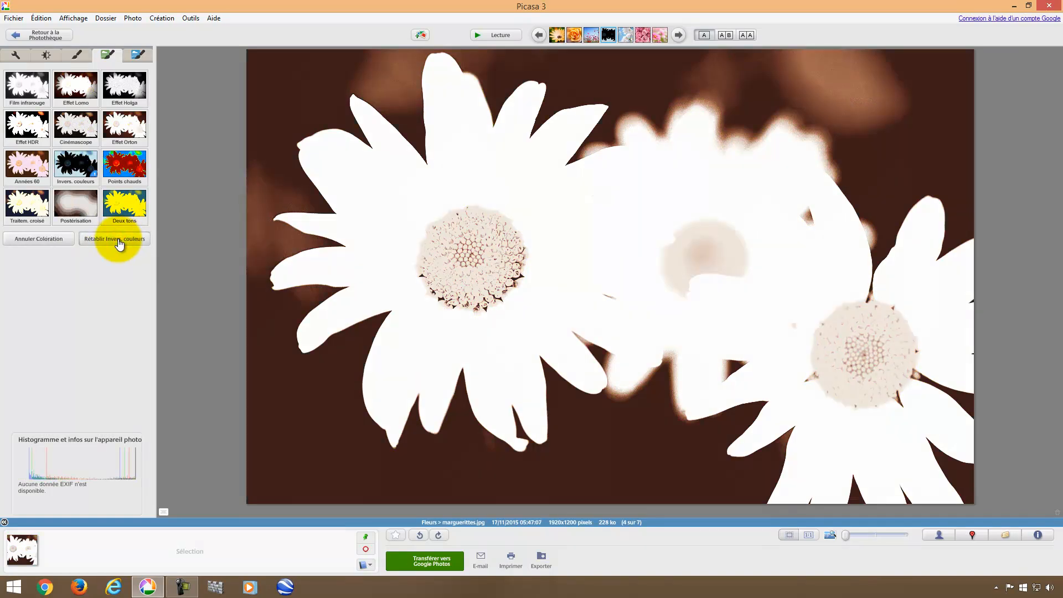
{"action": "left_click", "coordinate": [118, 241]}
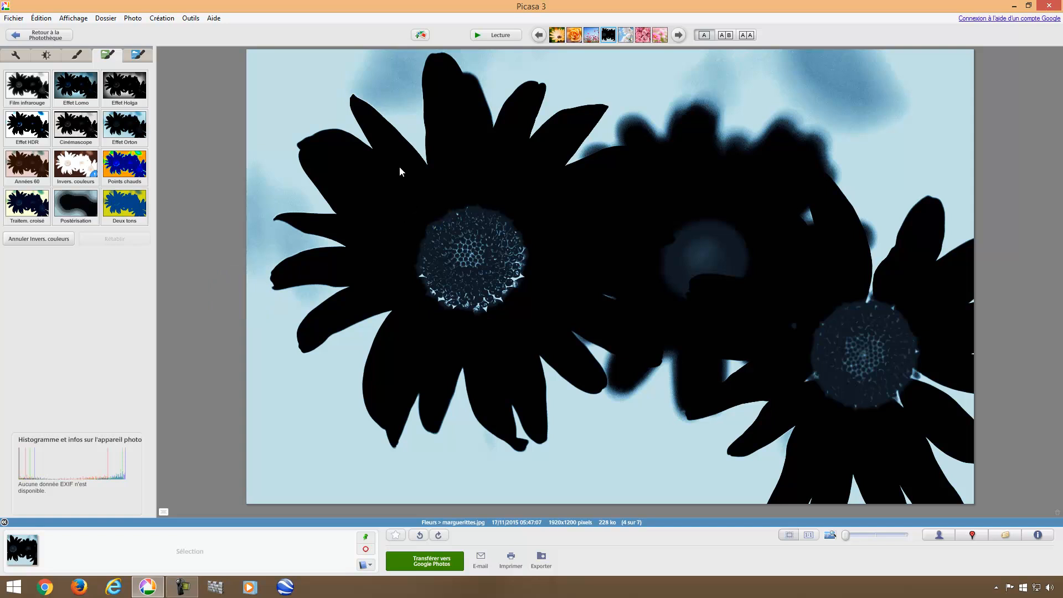
Remove every edit with Annuler toutes les modifications, confirming Supprimer les modifications.
{"action": "right_click", "coordinate": [393, 202]}
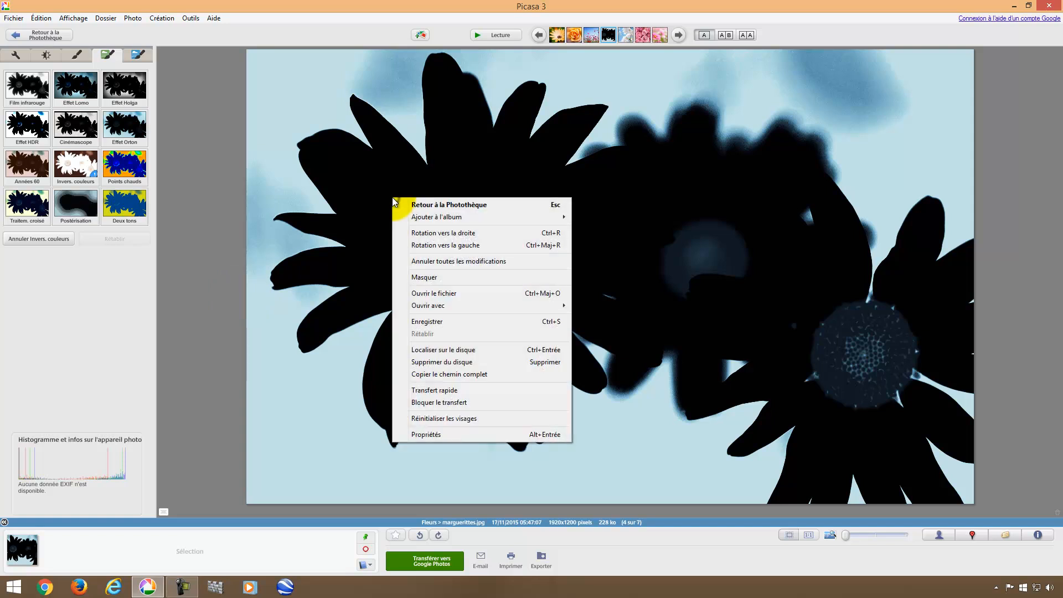
{"action": "left_click", "coordinate": [428, 265]}
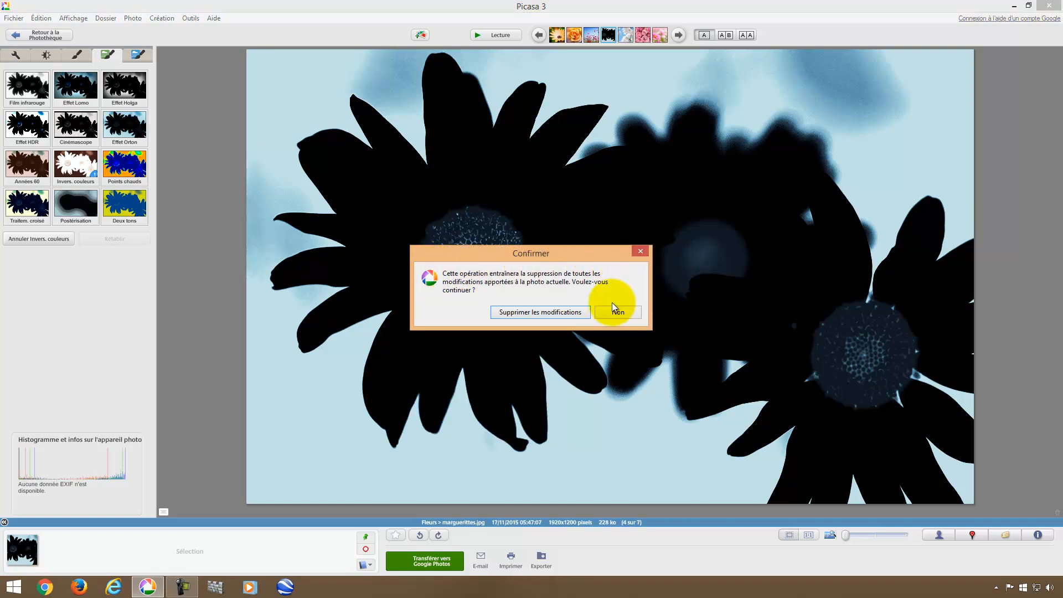
{"action": "left_click", "coordinate": [530, 314]}
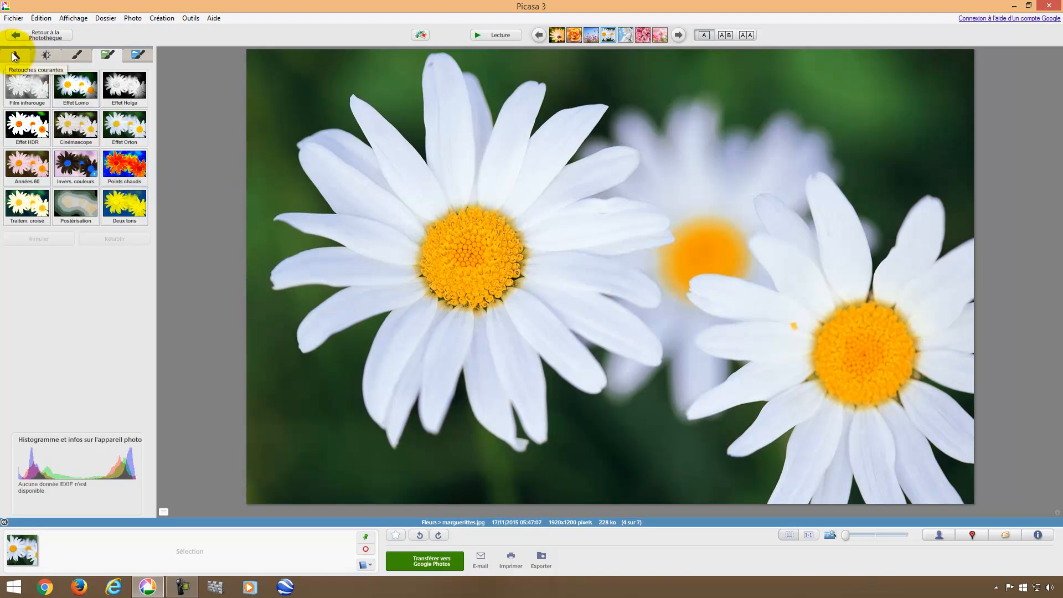
Preview the Deux tons effect, turning the daisy yellow against deep blue.
{"action": "left_click", "coordinate": [136, 55]}
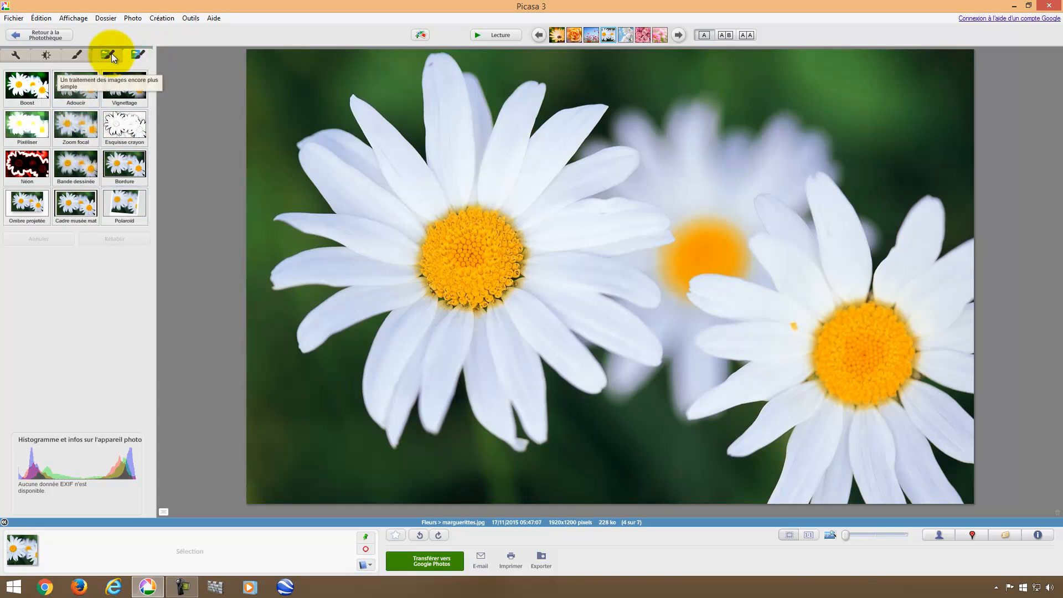
{"action": "left_click", "coordinate": [111, 53]}
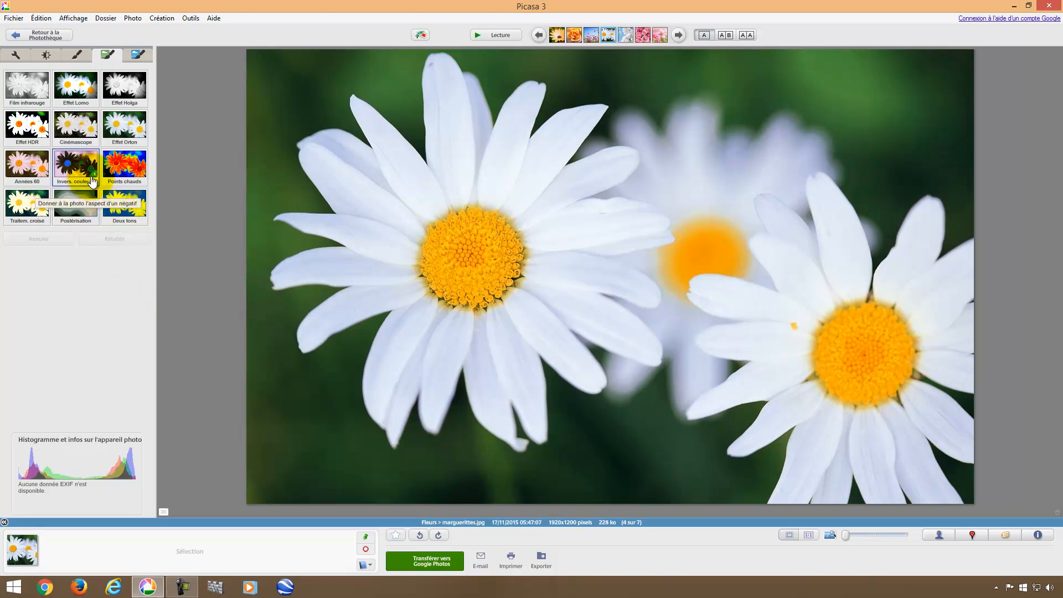
{"action": "left_click", "coordinate": [126, 213]}
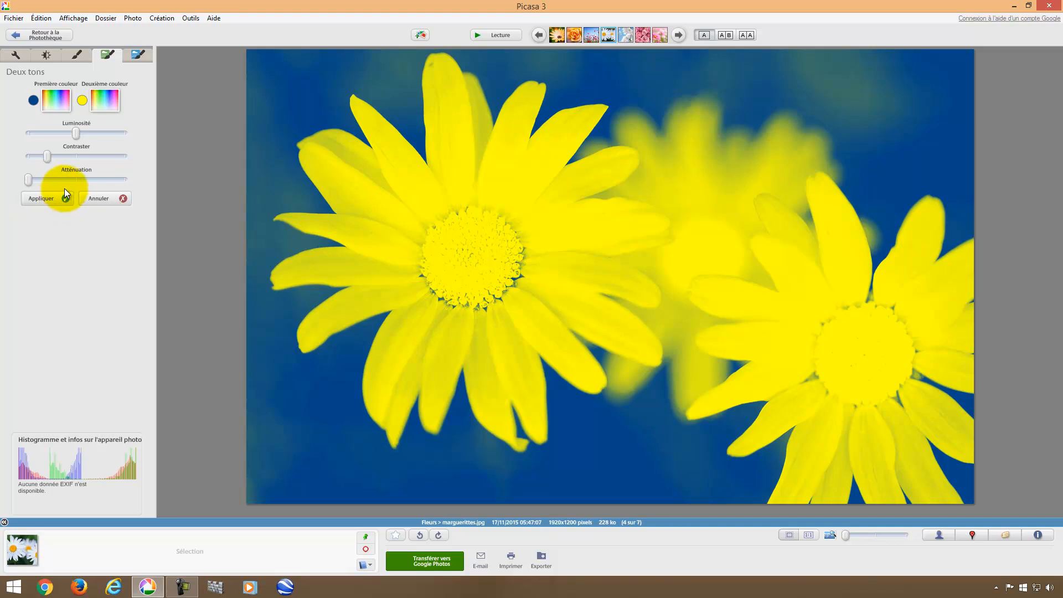
Apply the Deux tons effect with red as the first tone and yellow, then return to the library.
{"action": "left_click", "coordinate": [54, 100]}
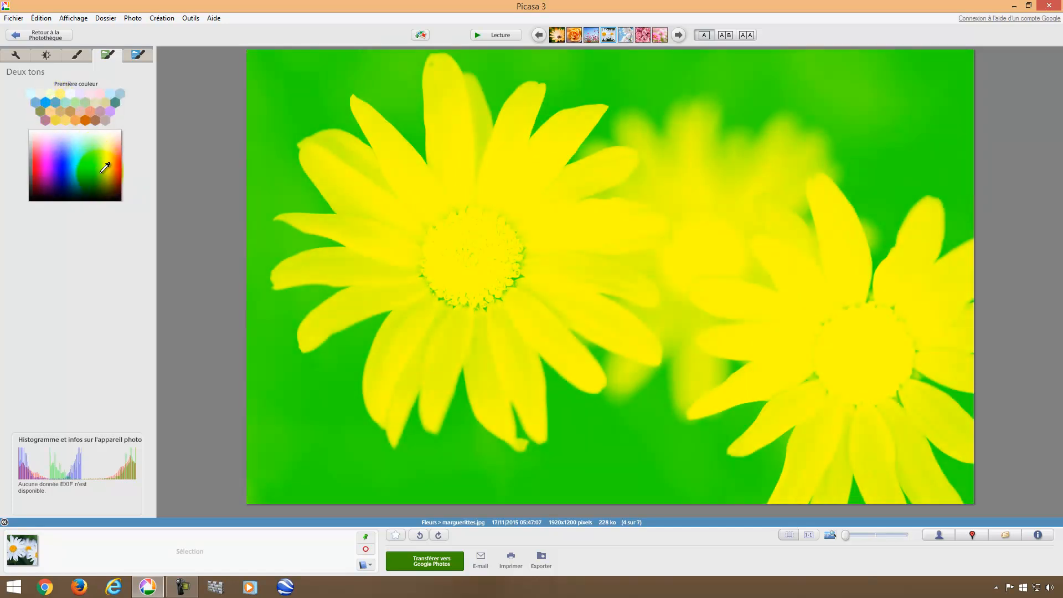
{"action": "left_click", "coordinate": [121, 172]}
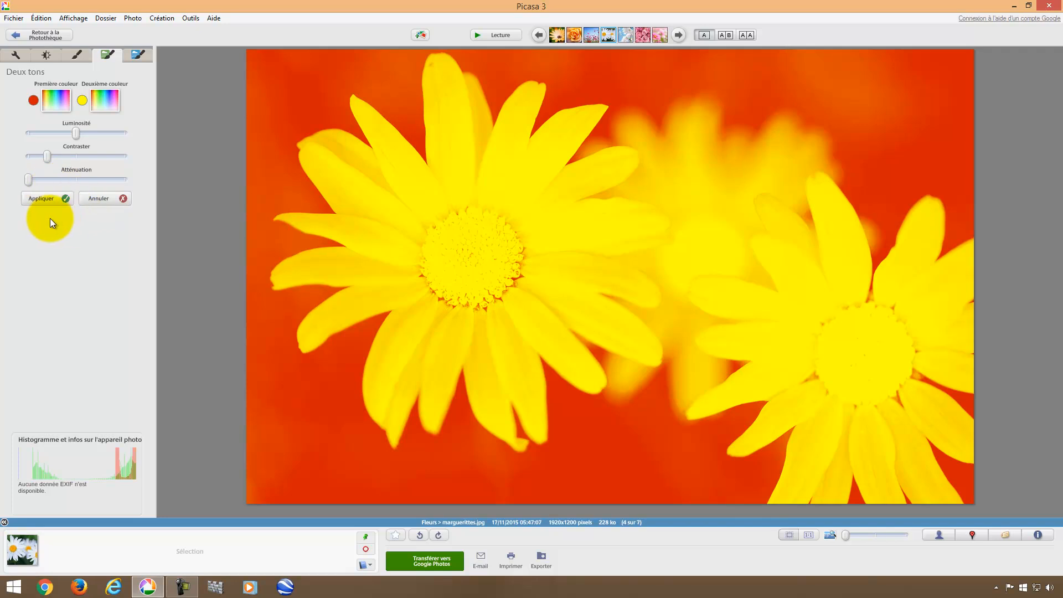
{"action": "left_click", "coordinate": [54, 202]}
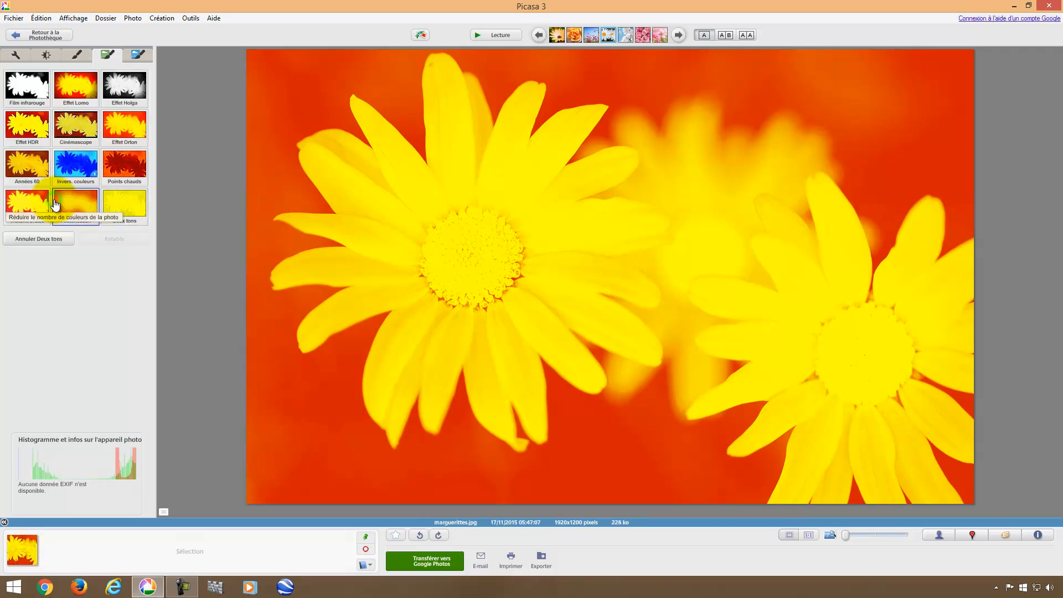
{"action": "left_click", "coordinate": [47, 39]}
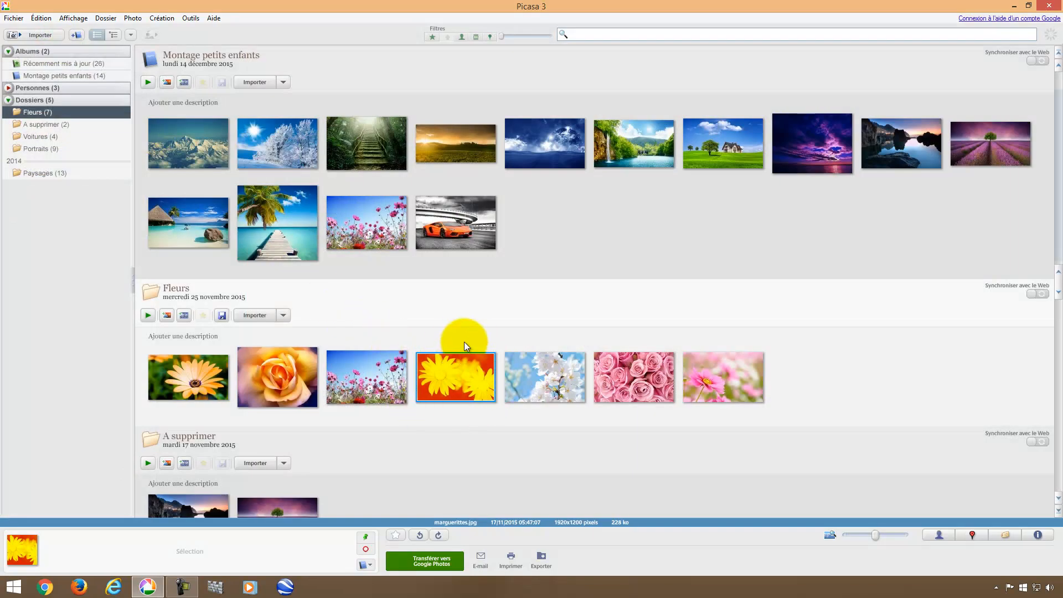
{"action": "left_click", "coordinate": [1050, 5]}
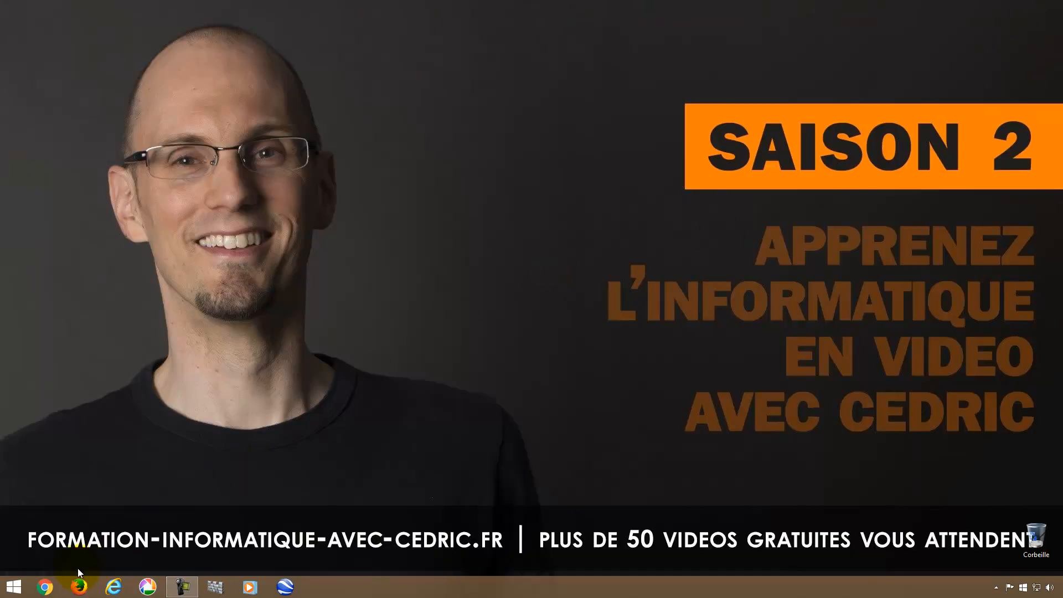
{"action": "left_click", "coordinate": [147, 589]}
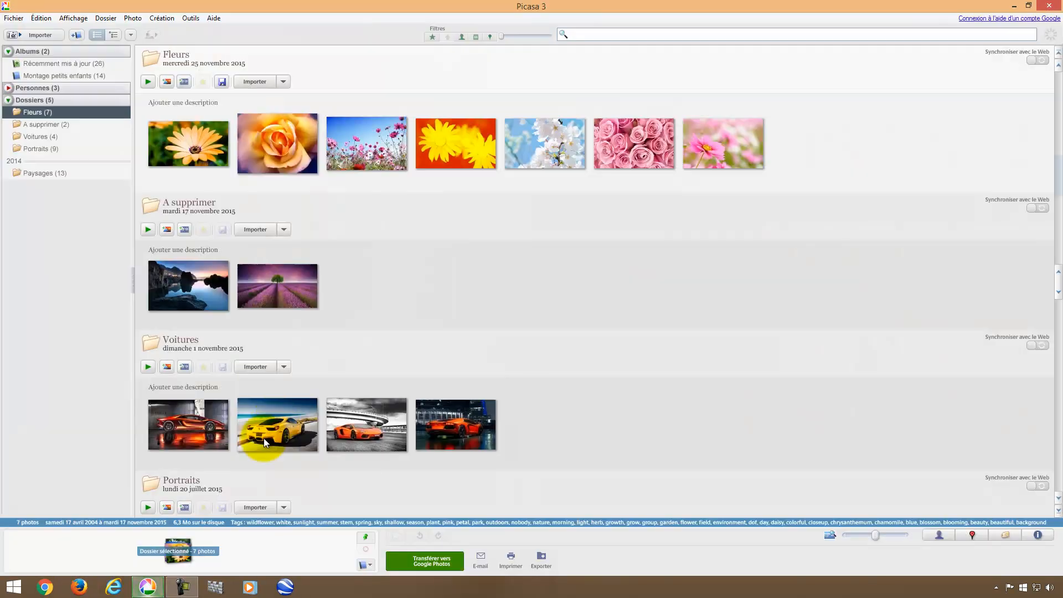
{"action": "double_click", "coordinate": [461, 142]}
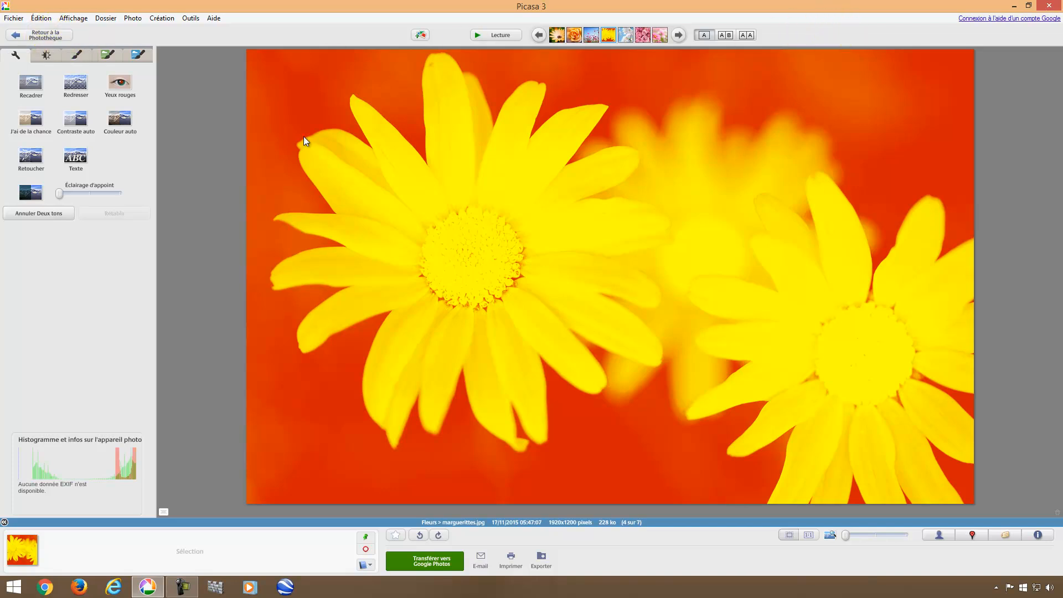
{"action": "left_click", "coordinate": [39, 35]}
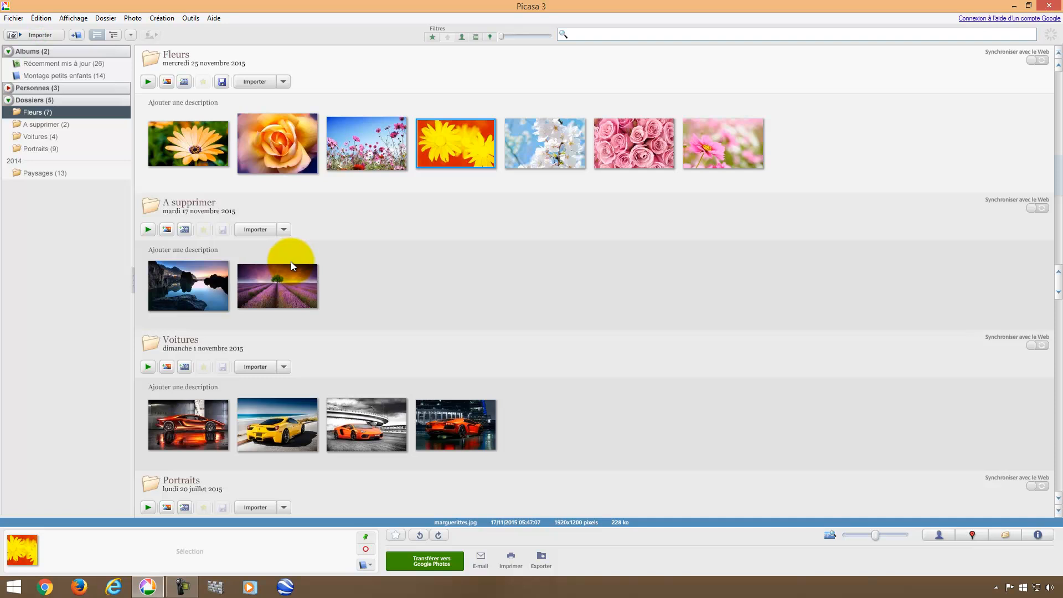
{"action": "scroll", "coordinate": [458, 180], "scroll_direction": "up", "scroll_amount": 3}
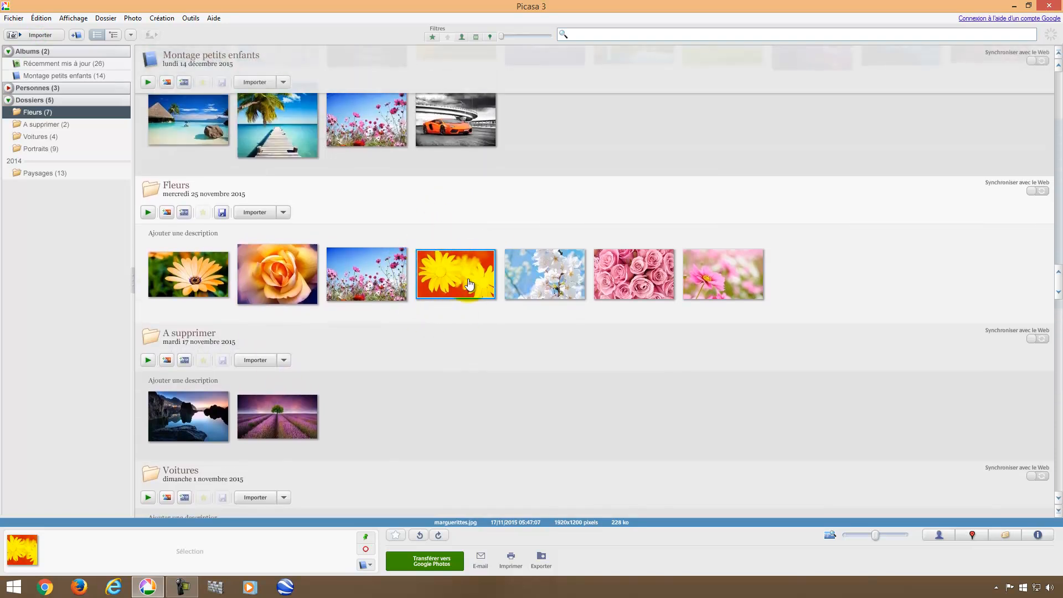
Open the Fleurs folder in Explorer, close Picasa, and preview the marguerittes image full-screen.
{"action": "left_click", "coordinate": [151, 191]}
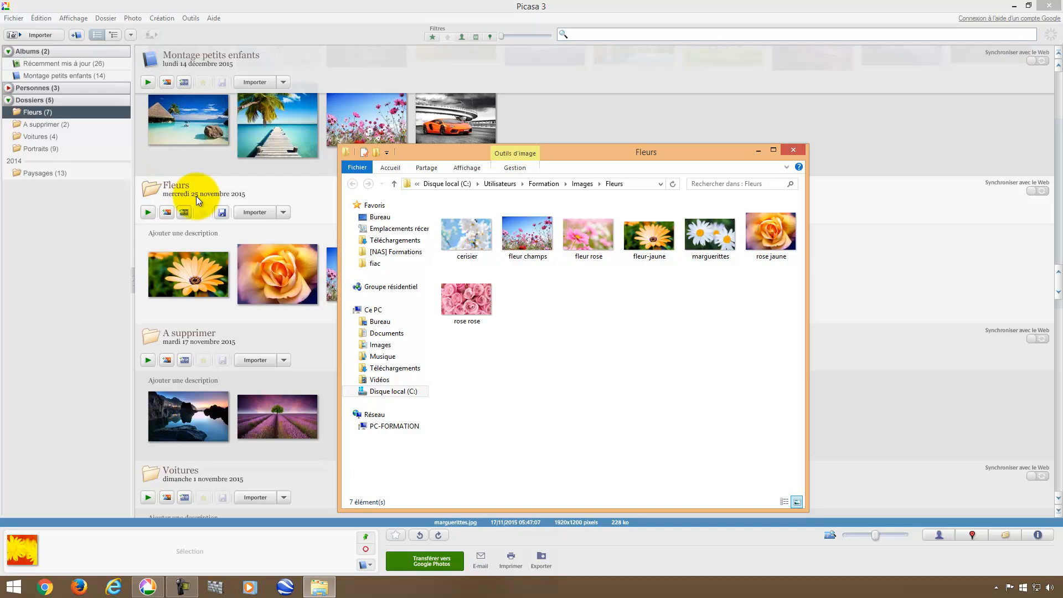
{"action": "left_click", "coordinate": [1050, 5]}
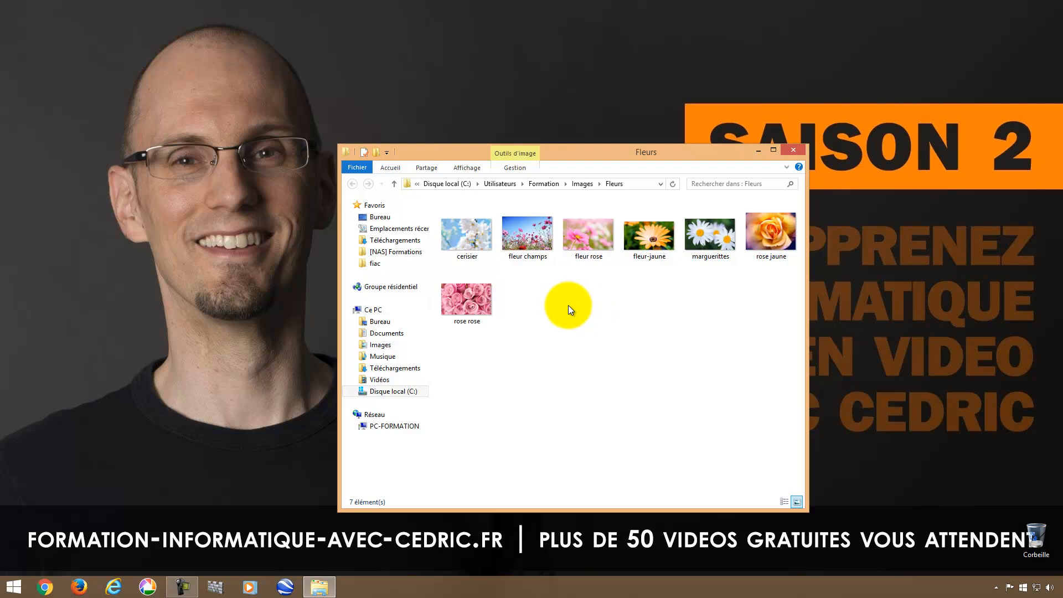
{"action": "left_click", "coordinate": [705, 237]}
{"action": "double_click", "coordinate": [705, 237]}
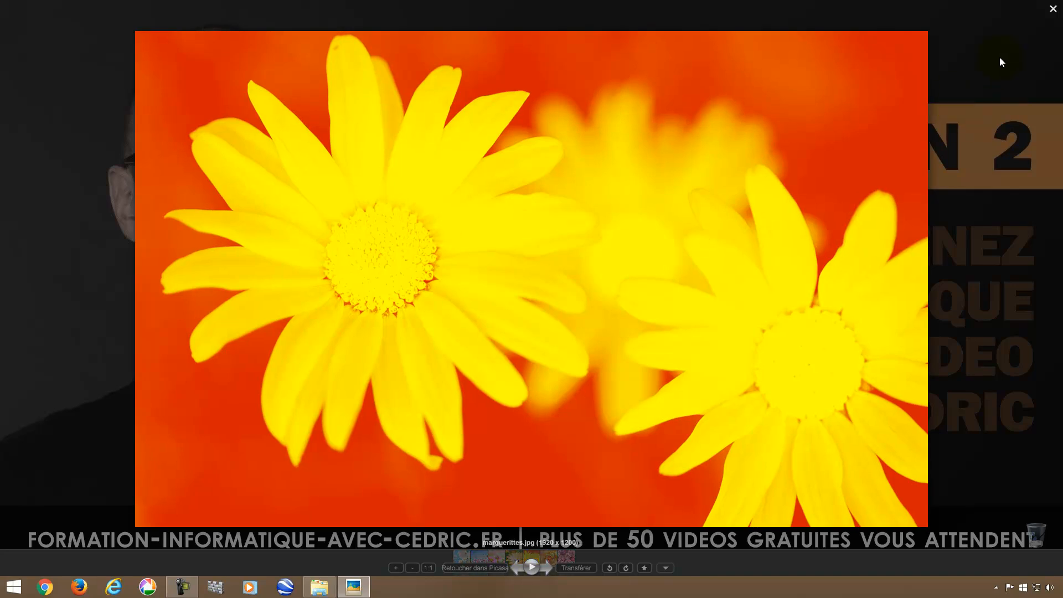
{"action": "left_click", "coordinate": [1053, 10]}
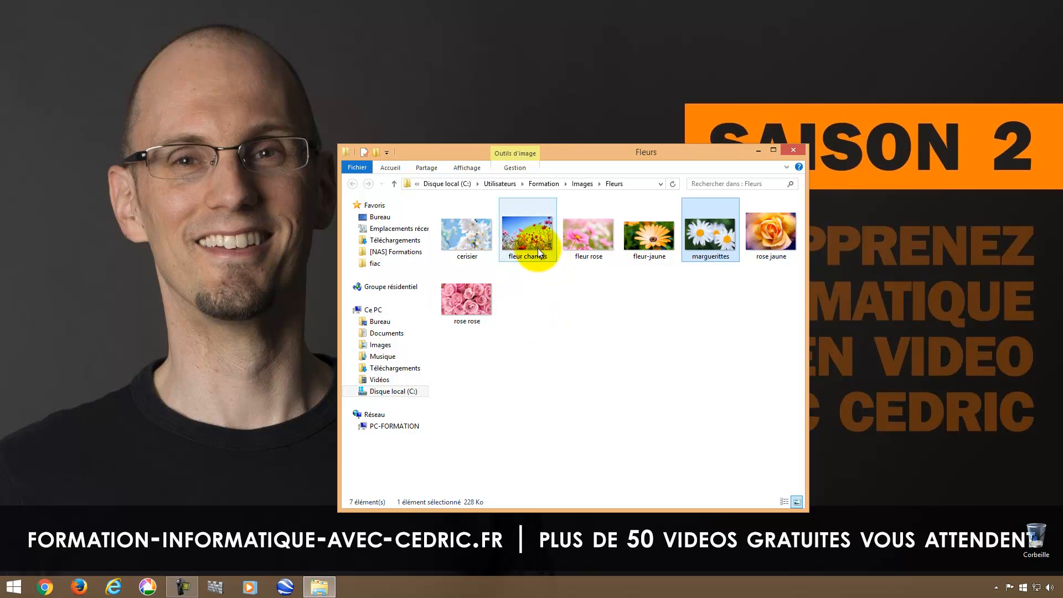
Turn on hidden items in the Fleurs folder so the .picasa file shows.
{"action": "mouse_move", "coordinate": [517, 201]}
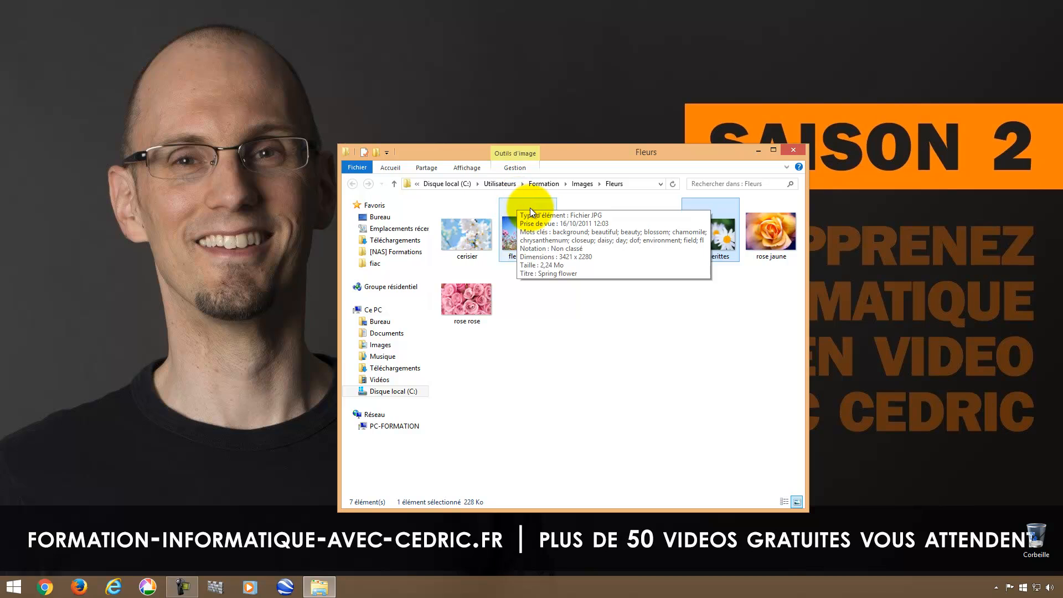
{"action": "left_click", "coordinate": [543, 322]}
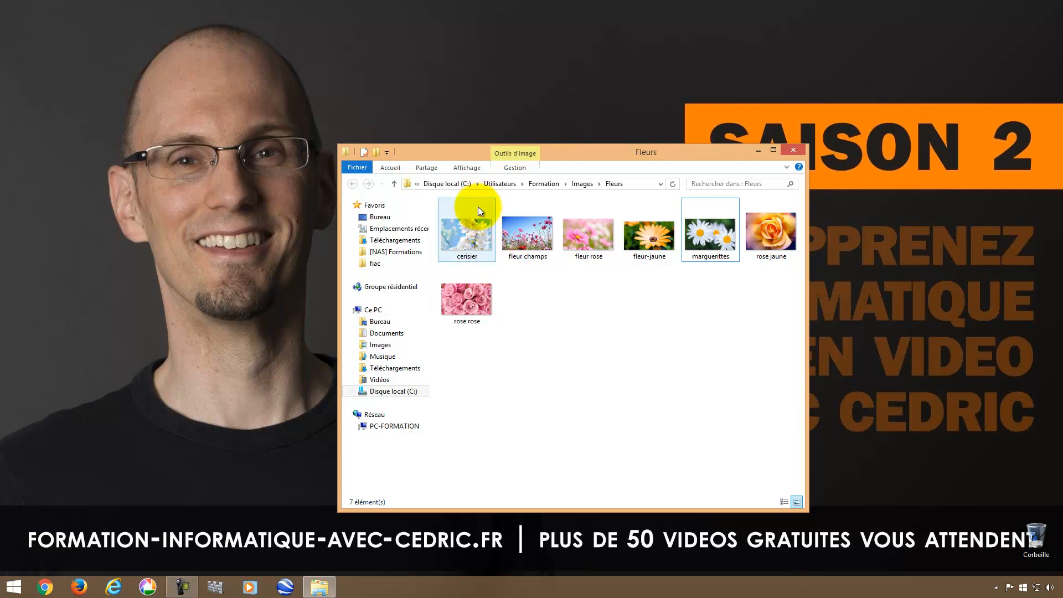
{"action": "left_click", "coordinate": [470, 165]}
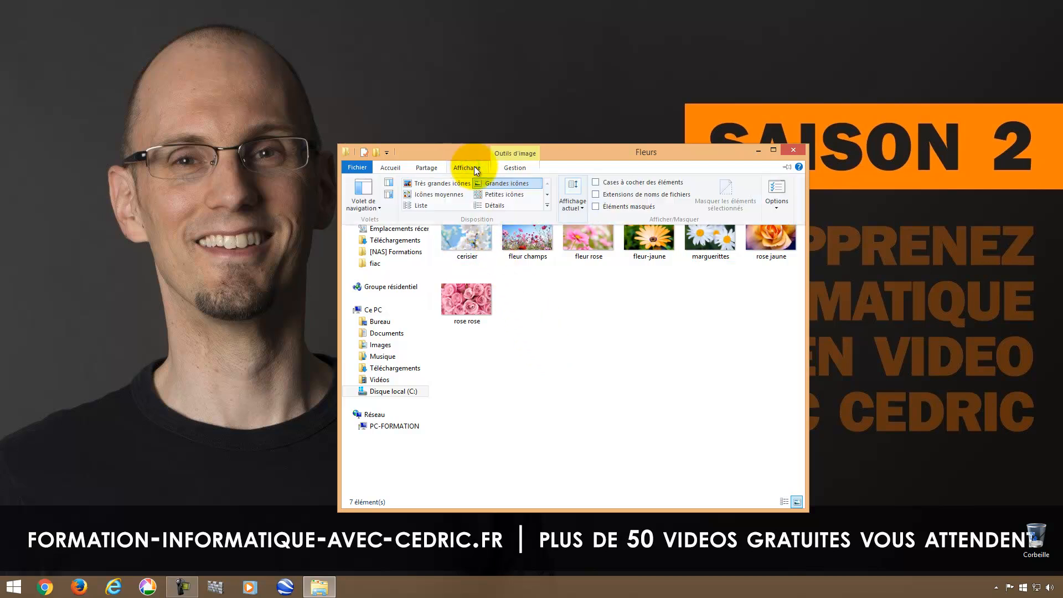
{"action": "left_click", "coordinate": [596, 207]}
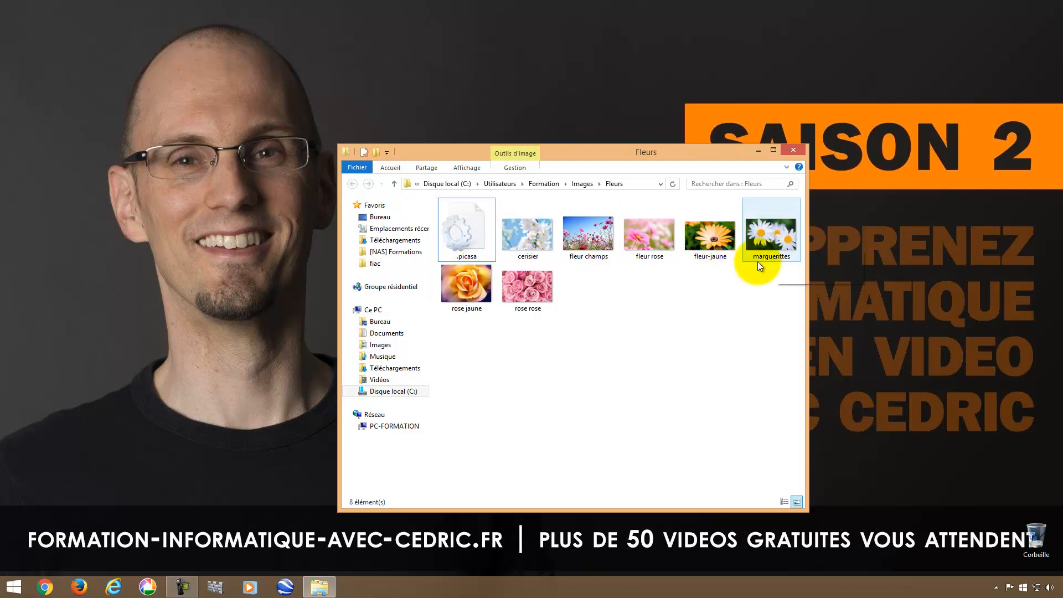
Preview the marguerittes image full-screen, close it, and relaunch Picasa from the taskbar.
{"action": "double_click", "coordinate": [771, 232]}
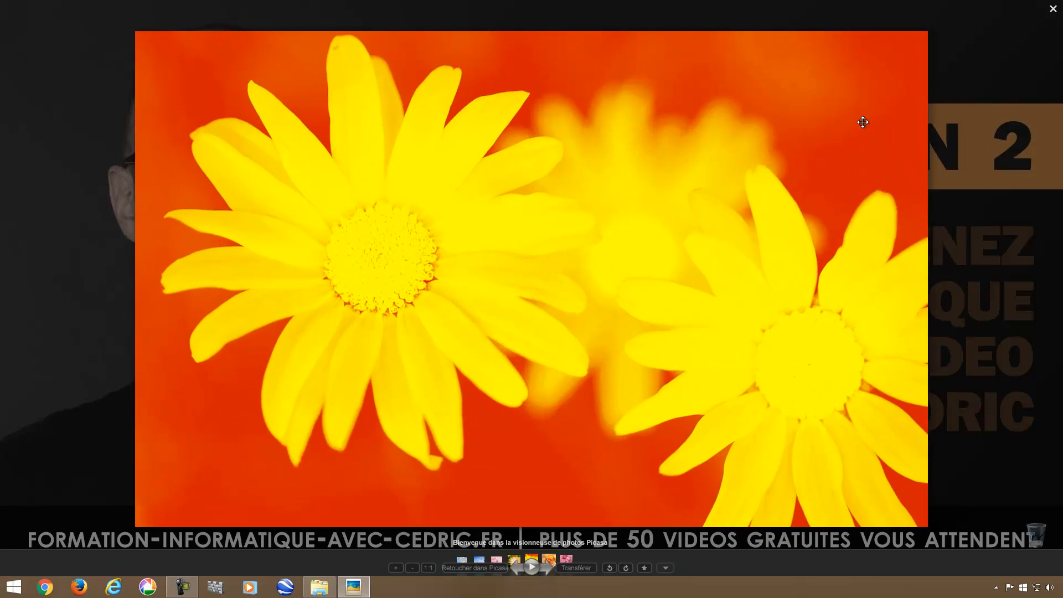
{"action": "left_click", "coordinate": [1054, 8]}
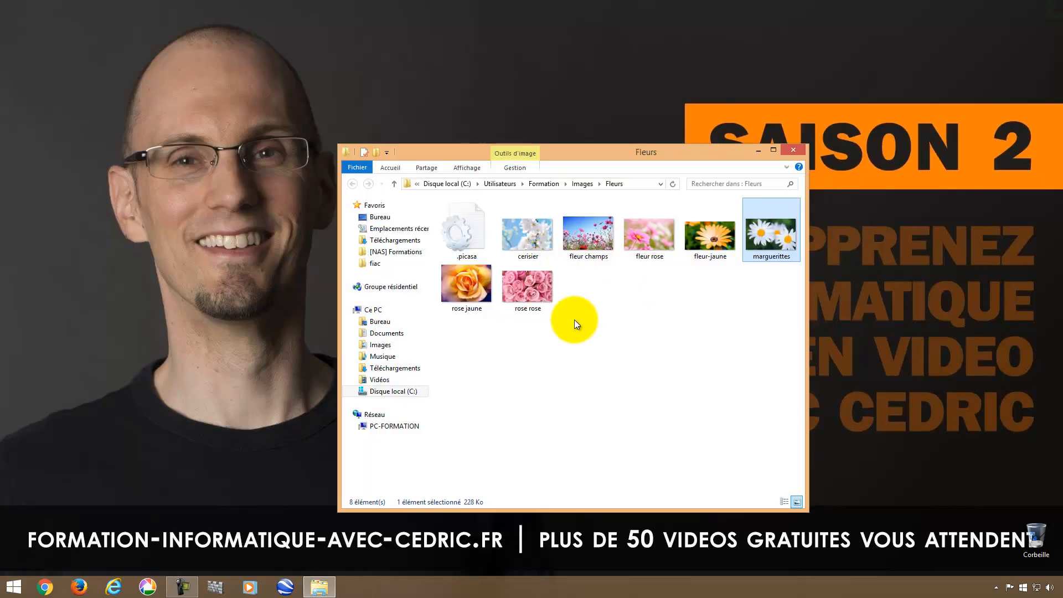
{"action": "left_click", "coordinate": [147, 587]}
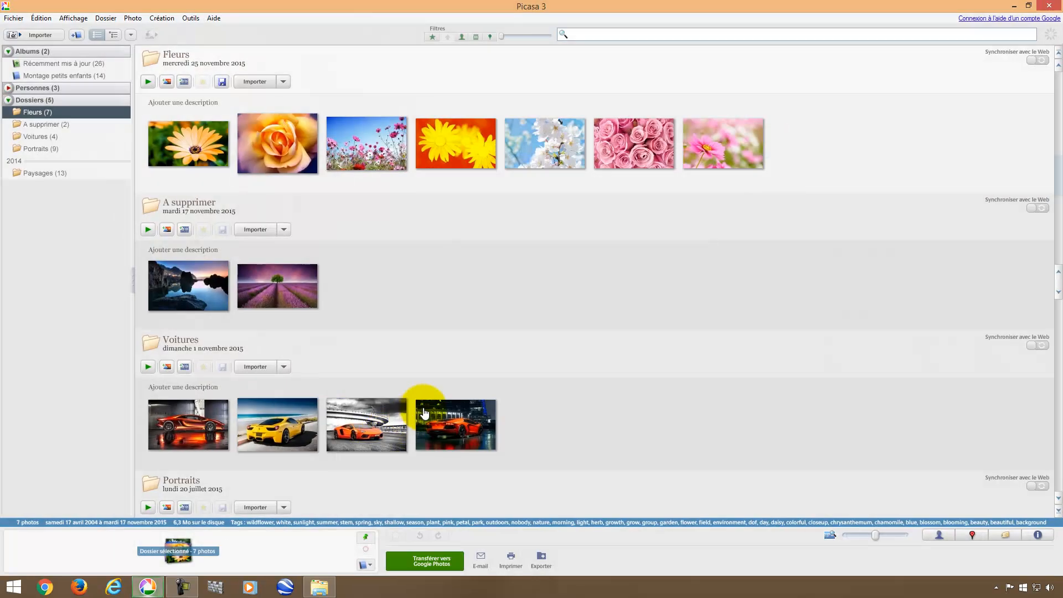
Open marguerittes in the Picasa editor to check the two-tone effect, then close Picasa.
{"action": "double_click", "coordinate": [446, 145]}
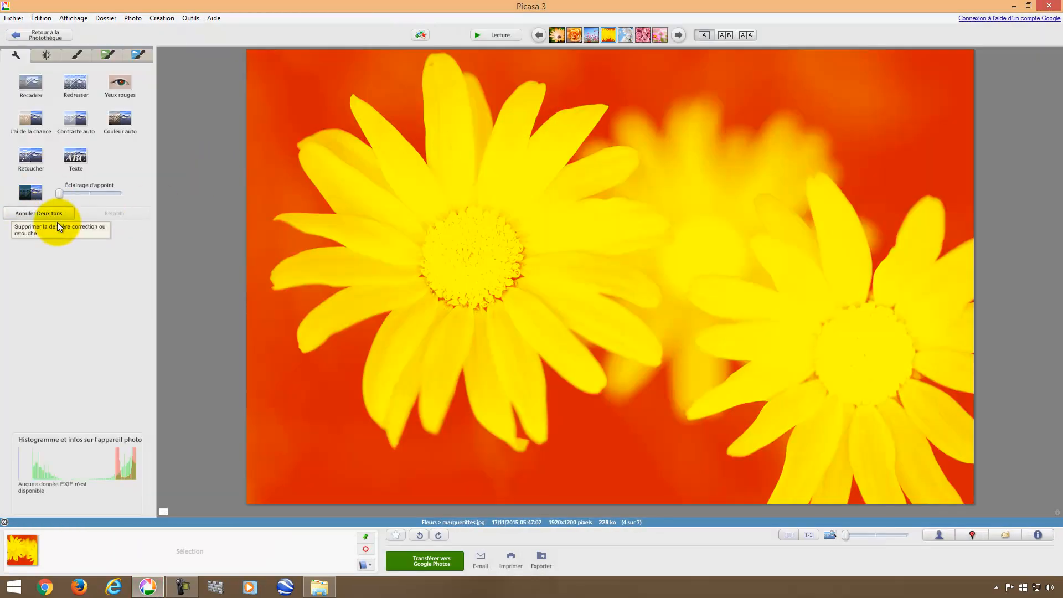
{"action": "left_click", "coordinate": [1049, 6]}
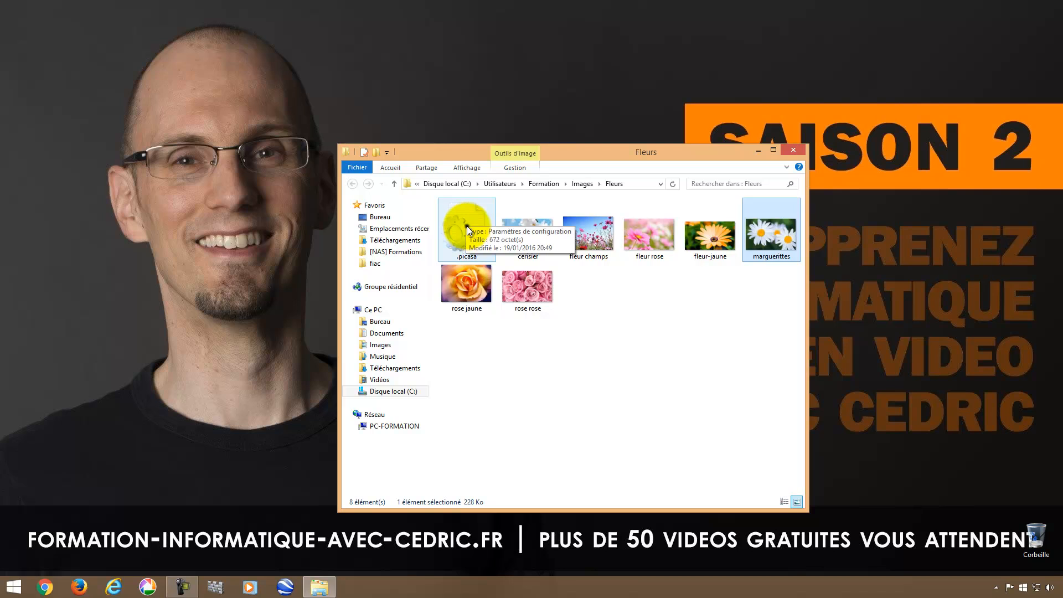
Delete the .picasa file from Fleurs, empty the Recycle Bin, and reselect marguerittes.
{"action": "right_click", "coordinate": [467, 226]}
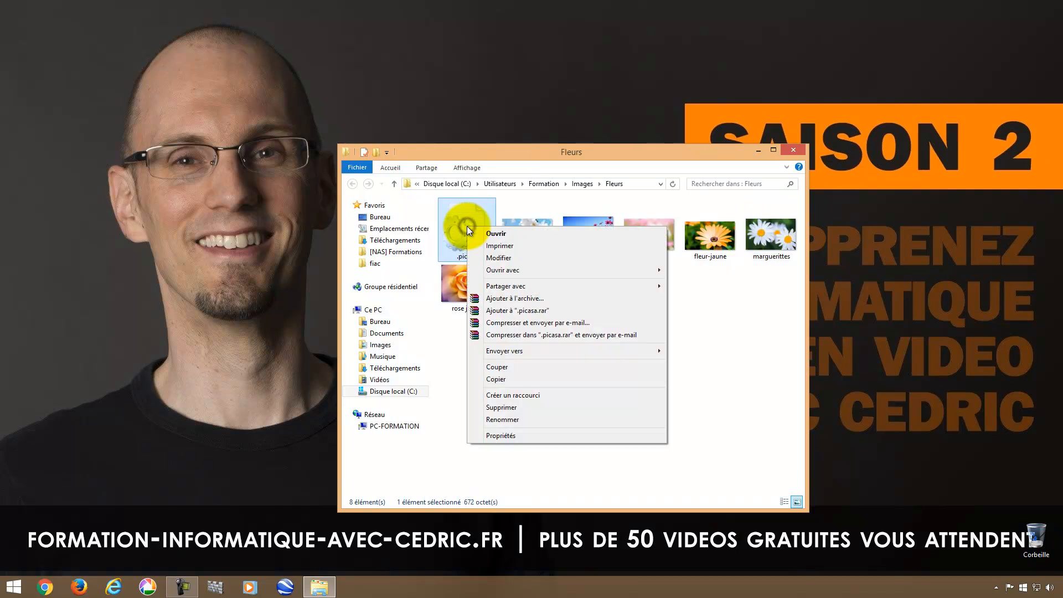
{"action": "left_click", "coordinate": [500, 407]}
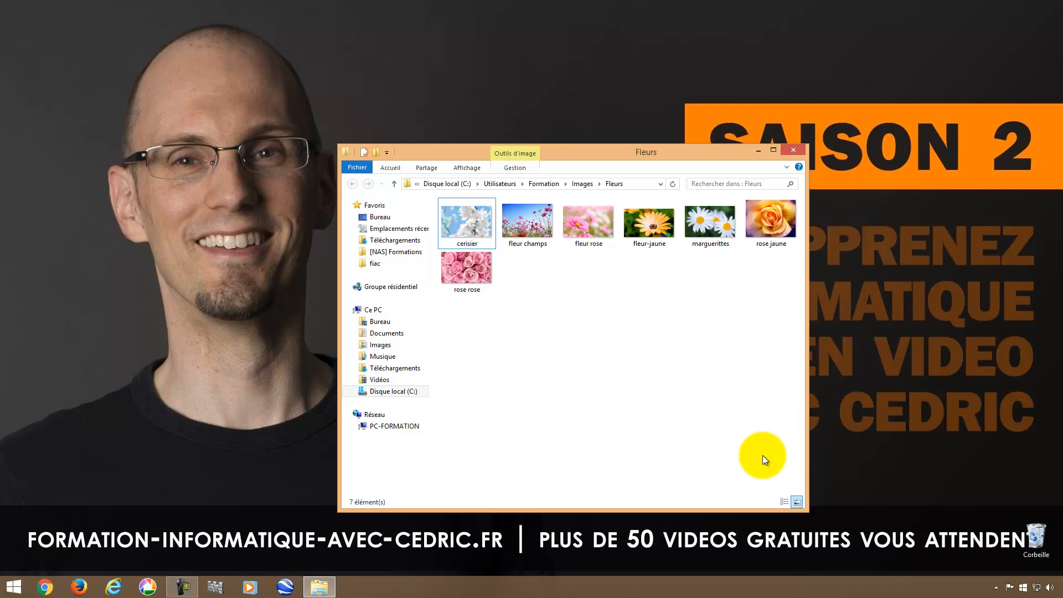
{"action": "right_click", "coordinate": [1036, 540]}
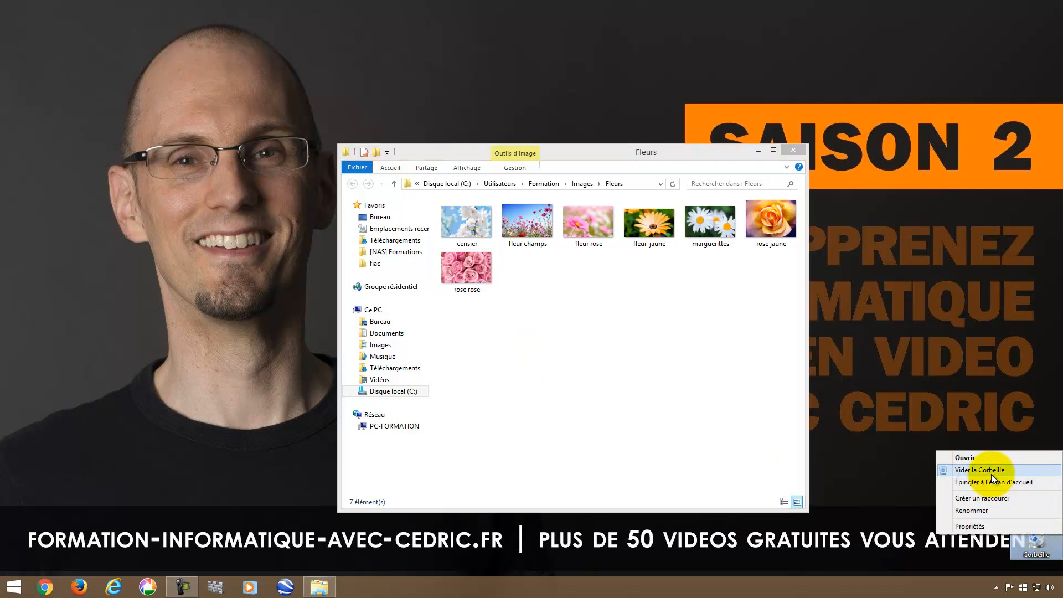
{"action": "left_click", "coordinate": [992, 474]}
{"action": "left_click", "coordinate": [568, 334]}
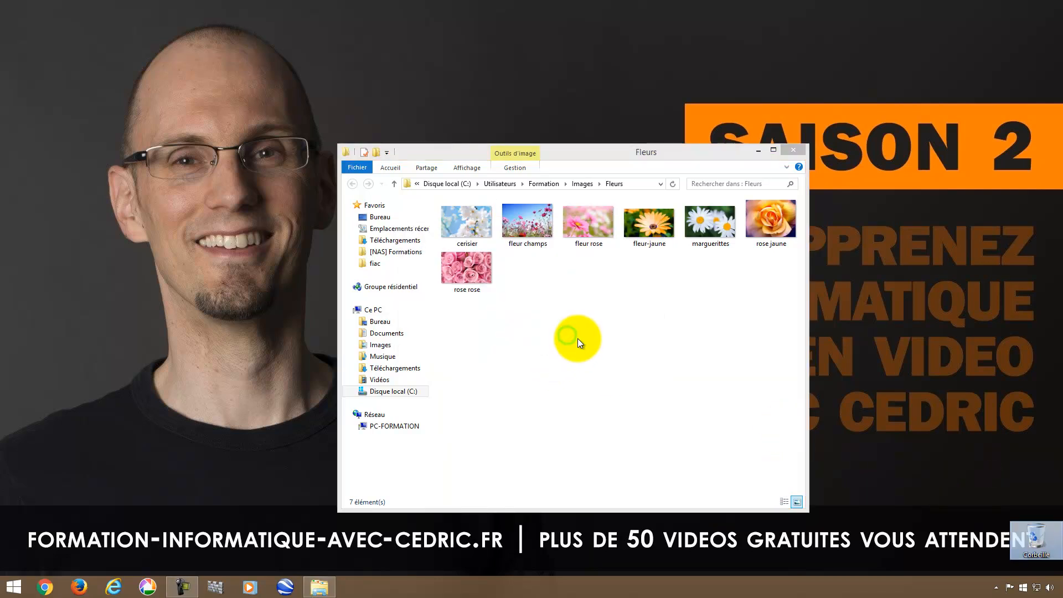
{"action": "left_click", "coordinate": [577, 337]}
{"action": "left_click", "coordinate": [706, 218]}
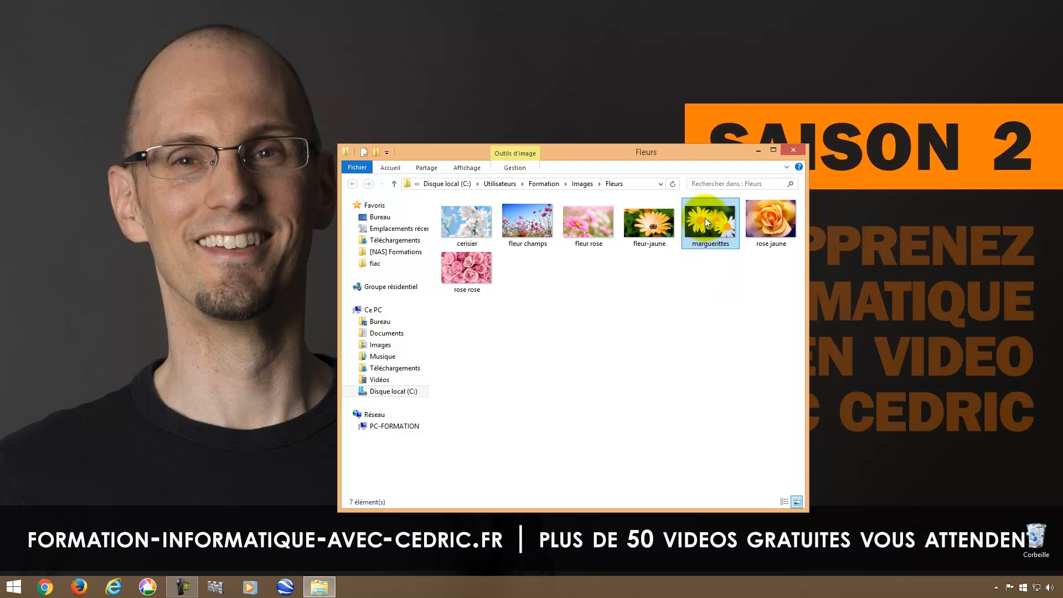
Preview marguerittes full-screen to confirm the white daisies, then reopen Picasa.
{"action": "double_click", "coordinate": [711, 226]}
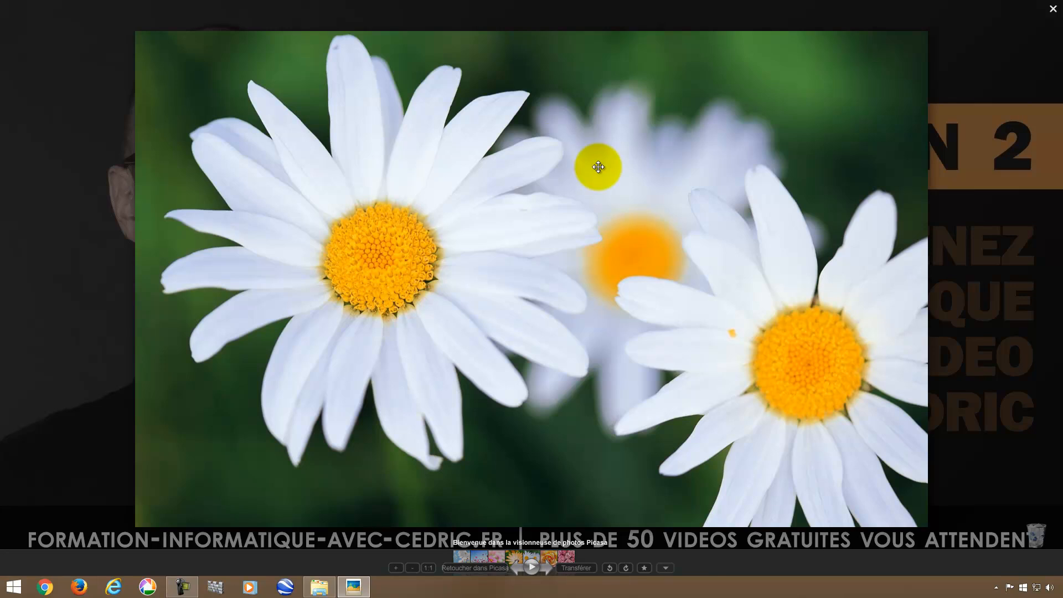
{"action": "left_click", "coordinate": [1054, 9]}
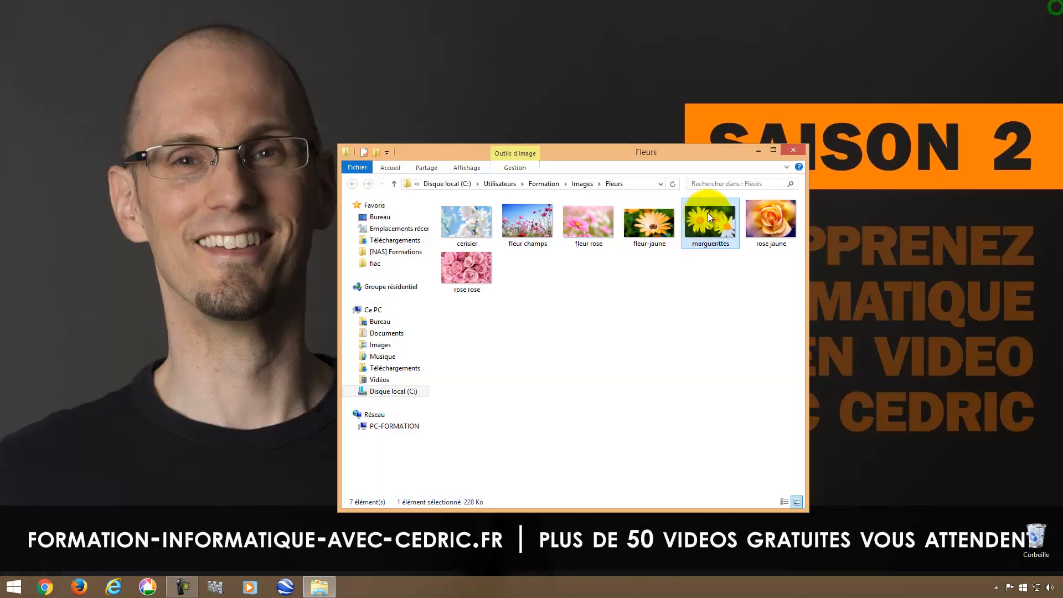
{"action": "left_click", "coordinate": [147, 587]}
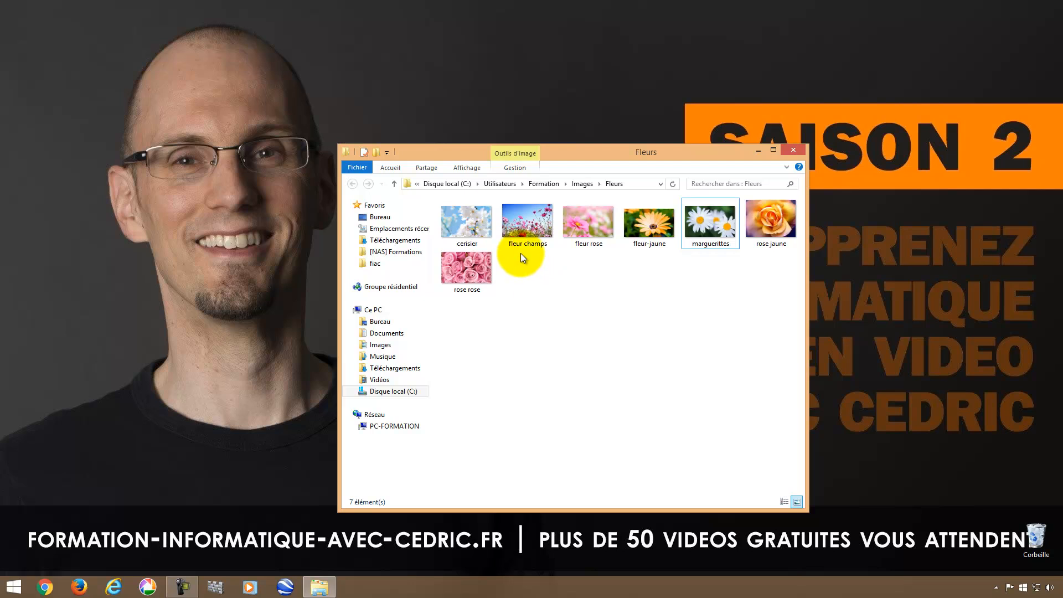
Turn off hidden items in the Fleurs folder and bring Picasa to the front.
{"action": "left_click", "coordinate": [468, 167]}
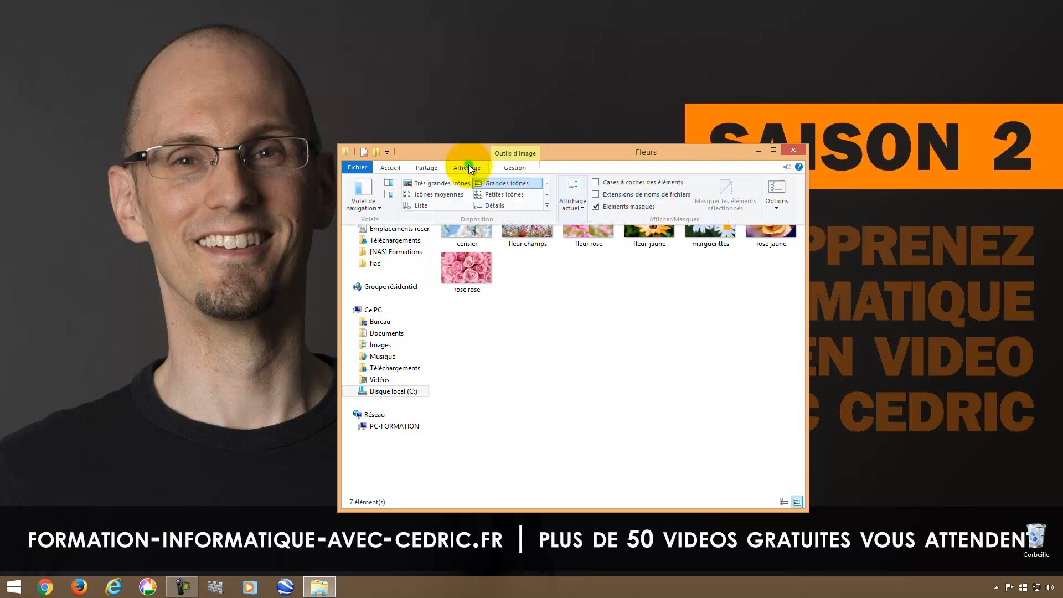
{"action": "left_click", "coordinate": [595, 207]}
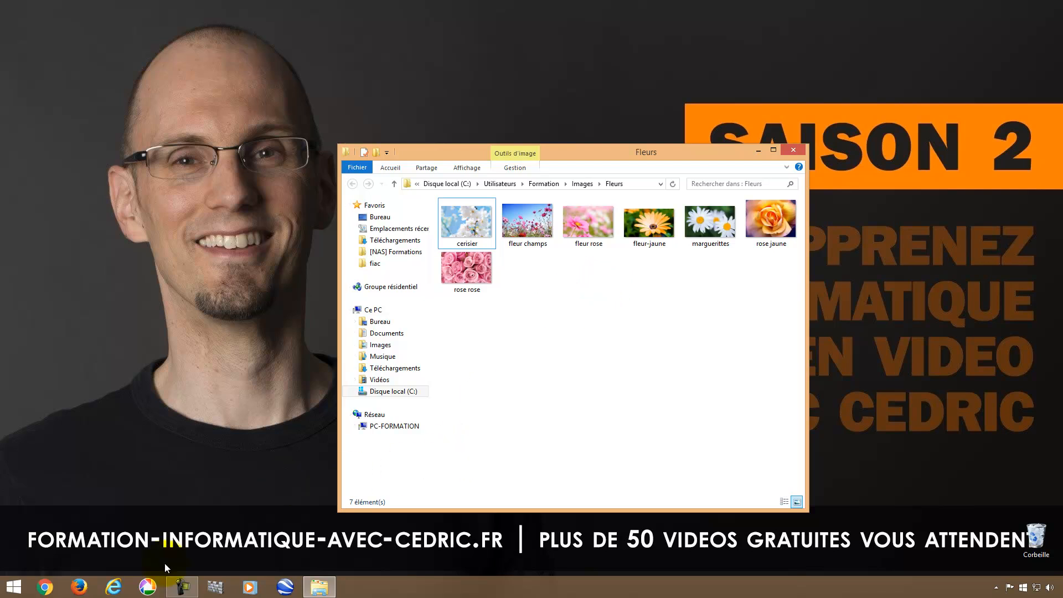
{"action": "left_click", "coordinate": [147, 588]}
Open the daisy photo, undo its Points chauds effect, and return to the library.
{"action": "double_click", "coordinate": [461, 164]}
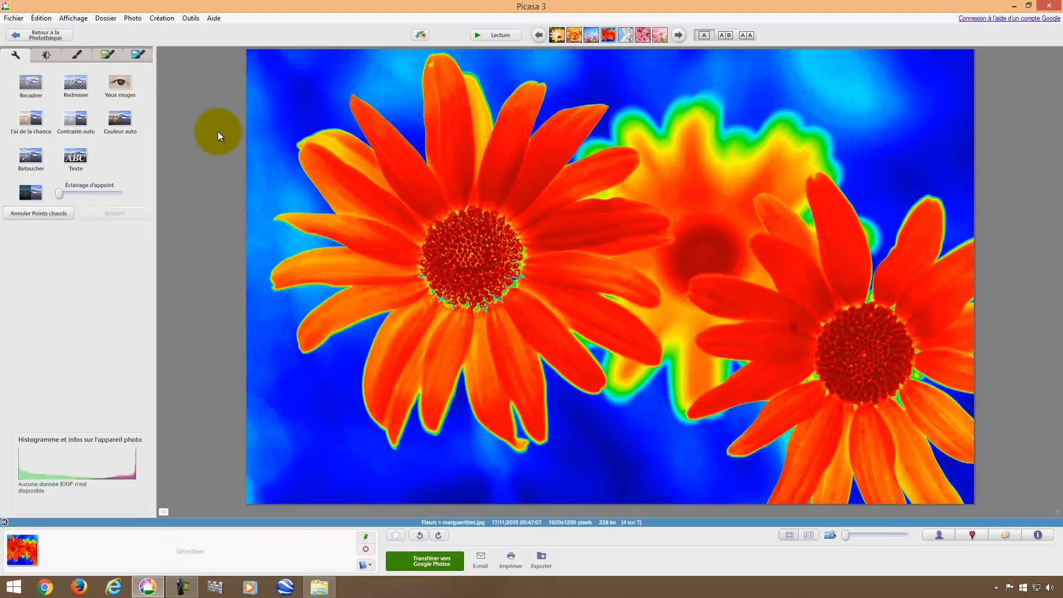
{"action": "left_click", "coordinate": [39, 215]}
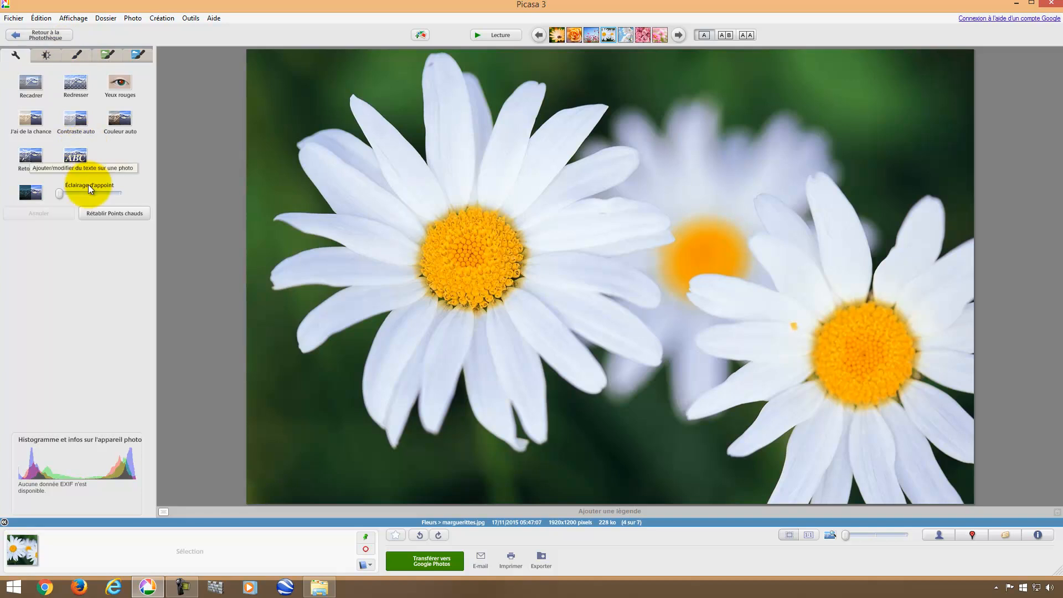
{"action": "left_click", "coordinate": [49, 37]}
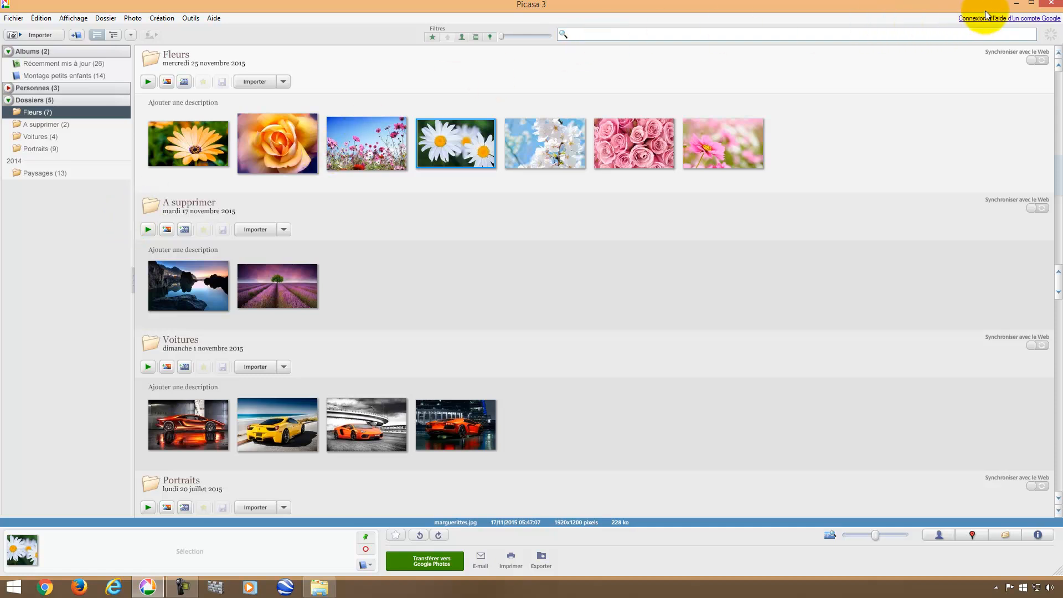
Minimize Picasa, select the seven Fleurs photos, go up to Images, then switch back to Picasa.
{"action": "left_click", "coordinate": [1017, 3]}
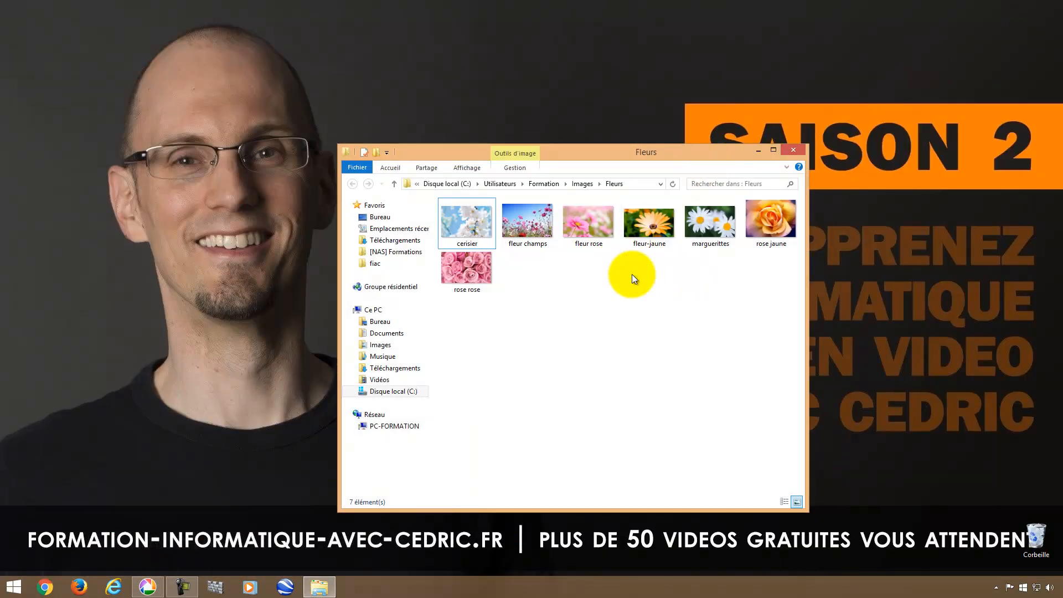
{"action": "left_click_drag", "start_coordinate": [782, 326], "coordinate": [464, 218]}
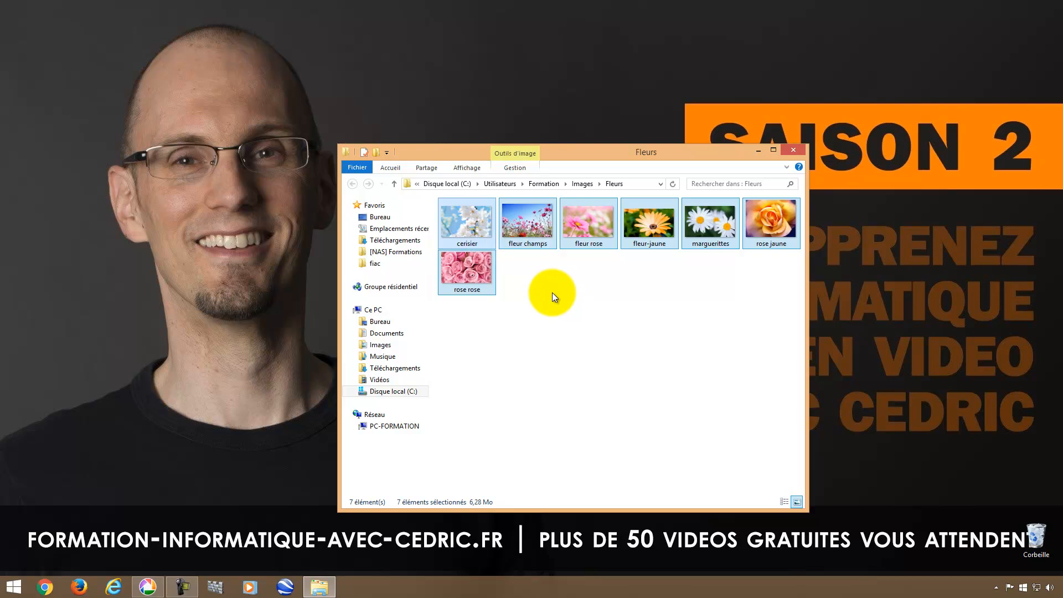
{"action": "left_click", "coordinate": [583, 184]}
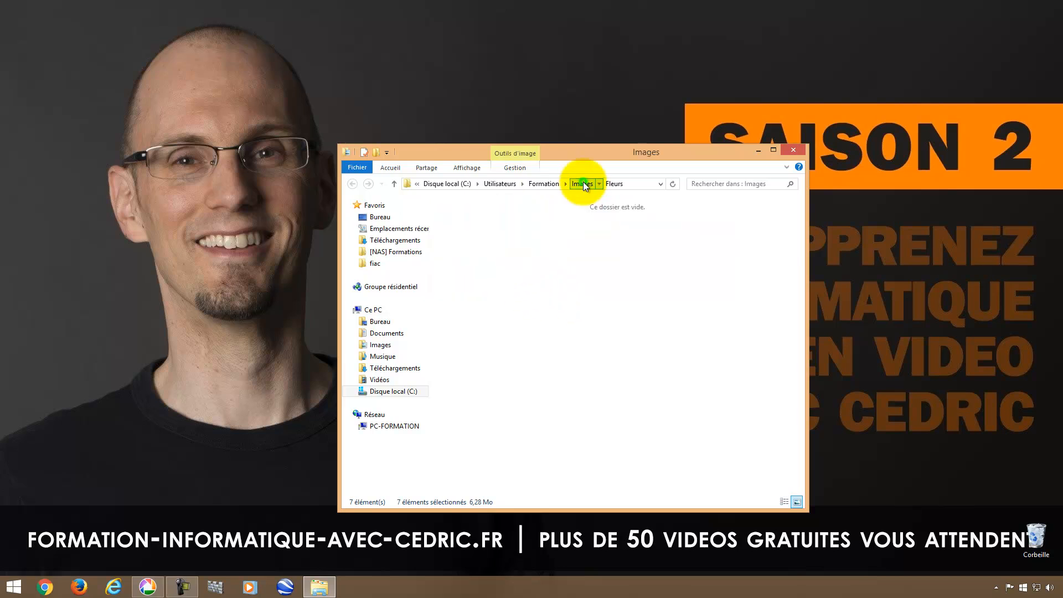
{"action": "right_click", "coordinate": [520, 225]}
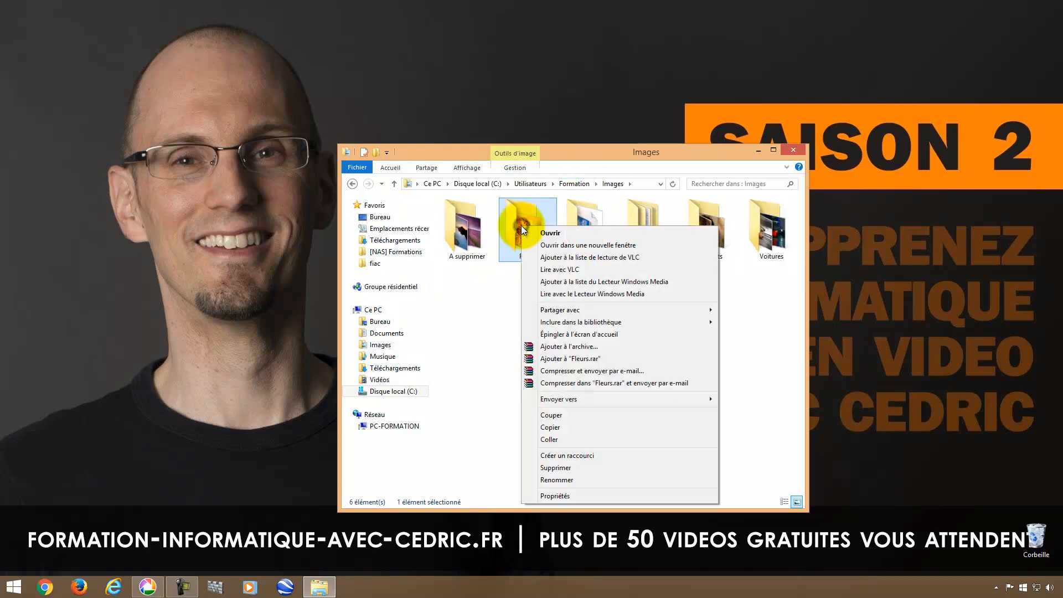
{"action": "left_click", "coordinate": [503, 284]}
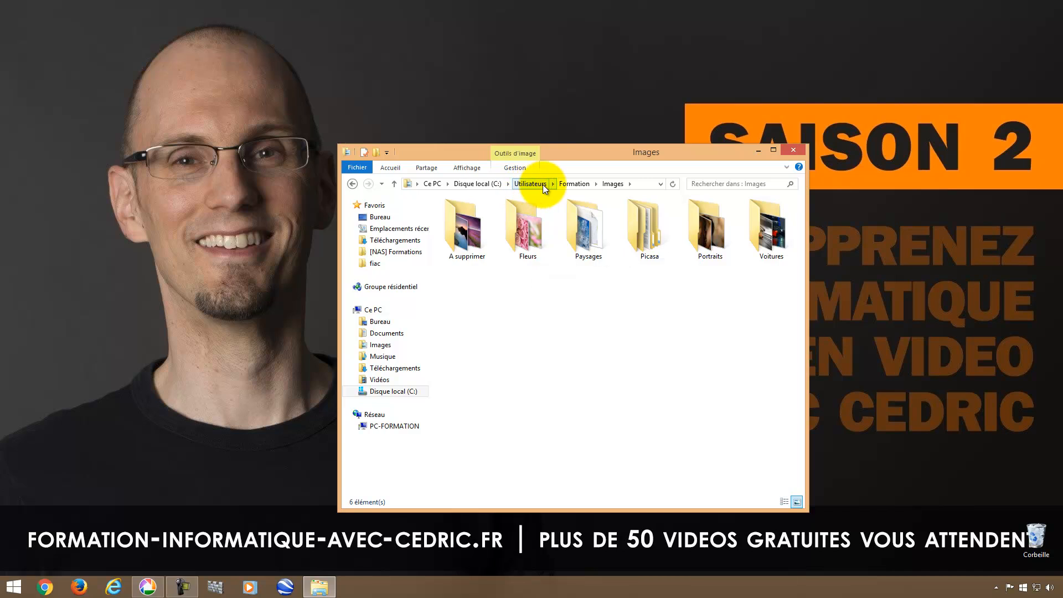
{"action": "left_click", "coordinate": [145, 587]}
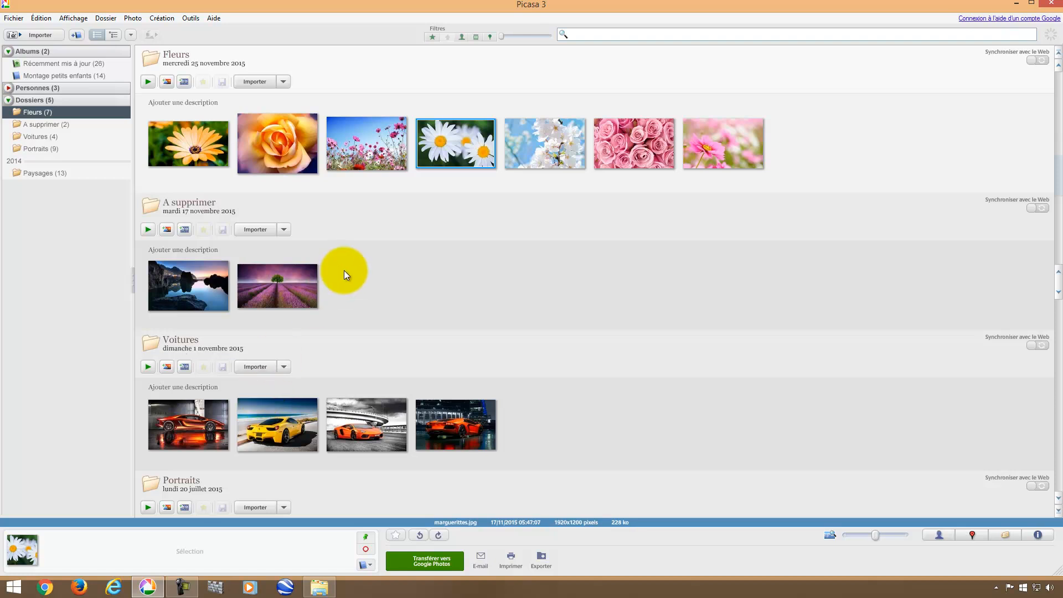
Apply Années 60 to fleur champs with rounded corners off and a green background tint.
{"action": "double_click", "coordinate": [367, 148]}
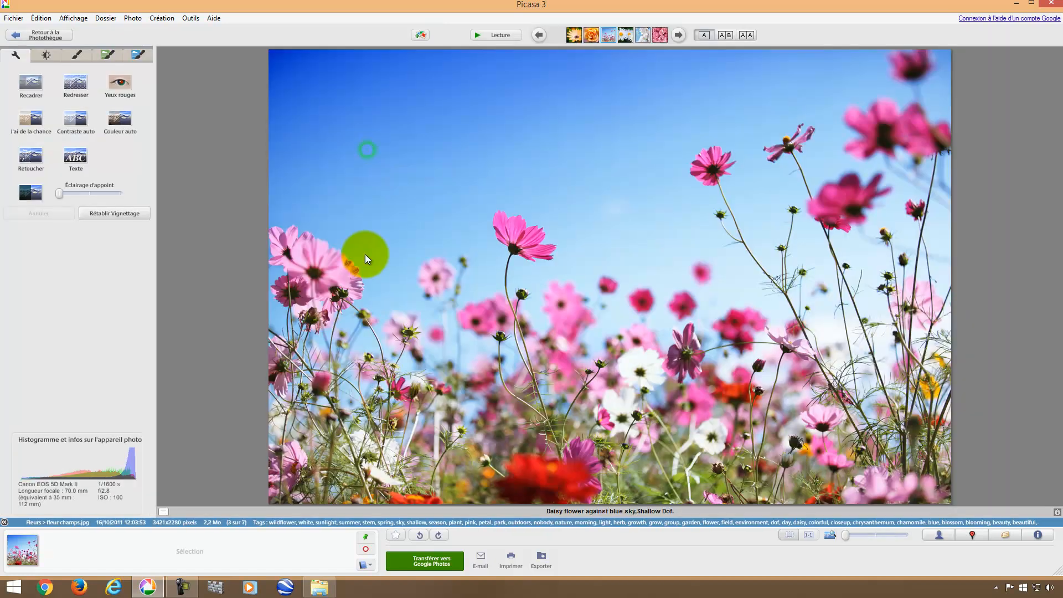
{"action": "left_click", "coordinate": [108, 55]}
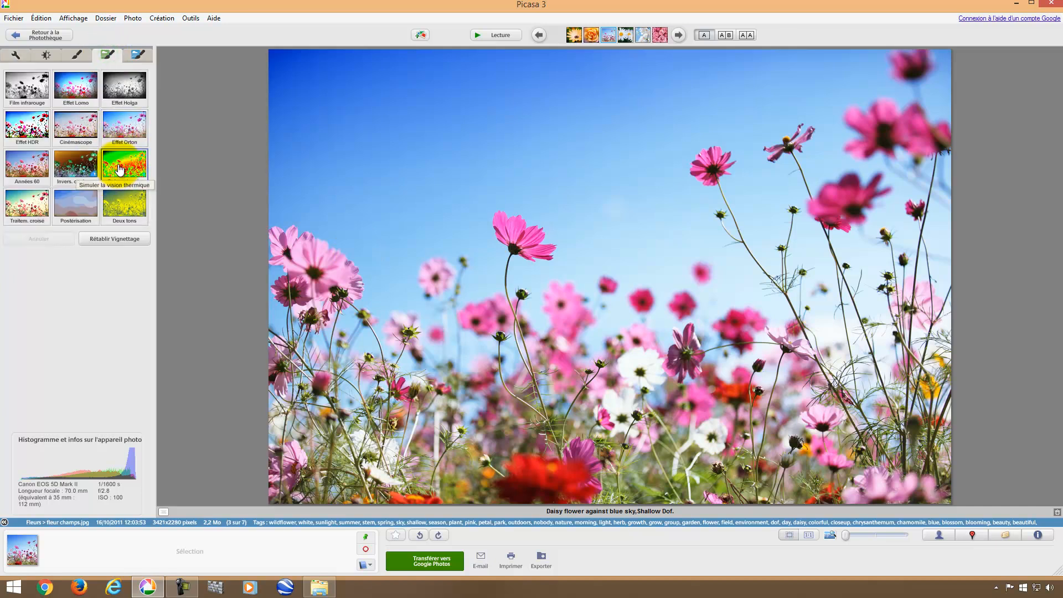
{"action": "left_click", "coordinate": [38, 166]}
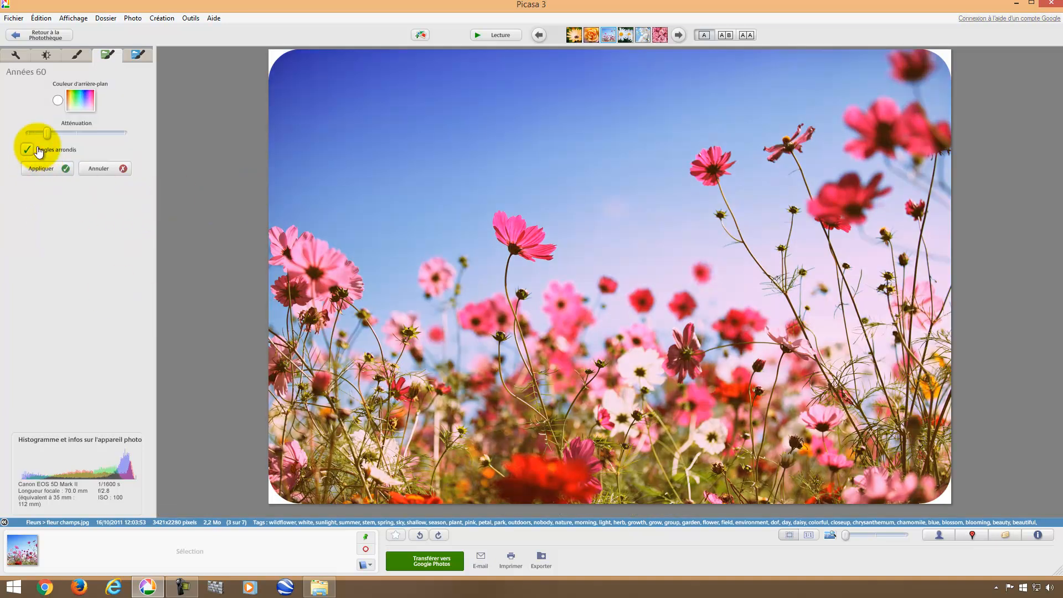
{"action": "left_click_drag", "start_coordinate": [46, 133], "coordinate": [96, 133]}
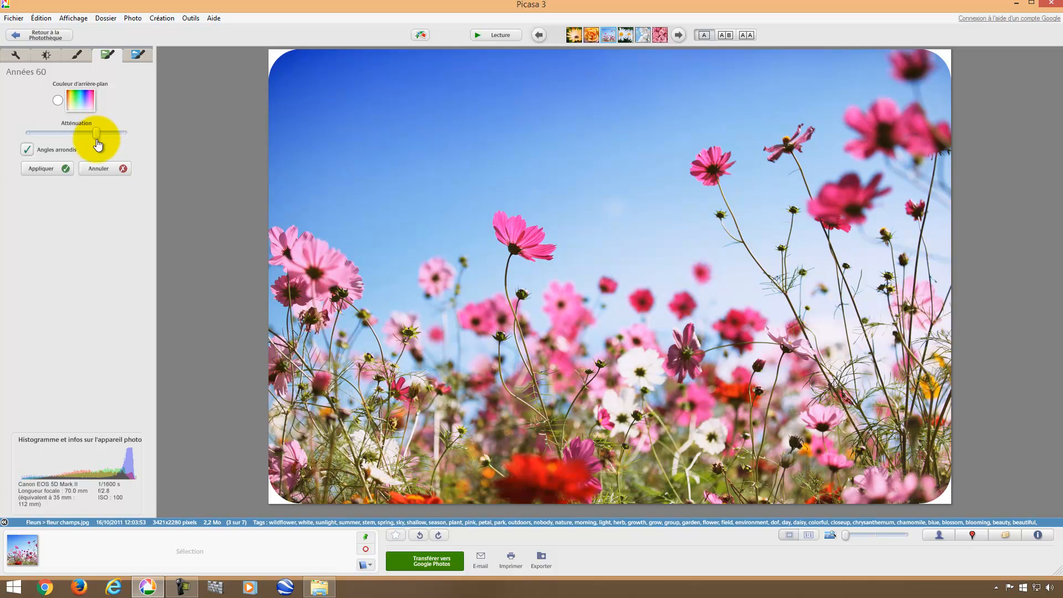
{"action": "left_click", "coordinate": [26, 150]}
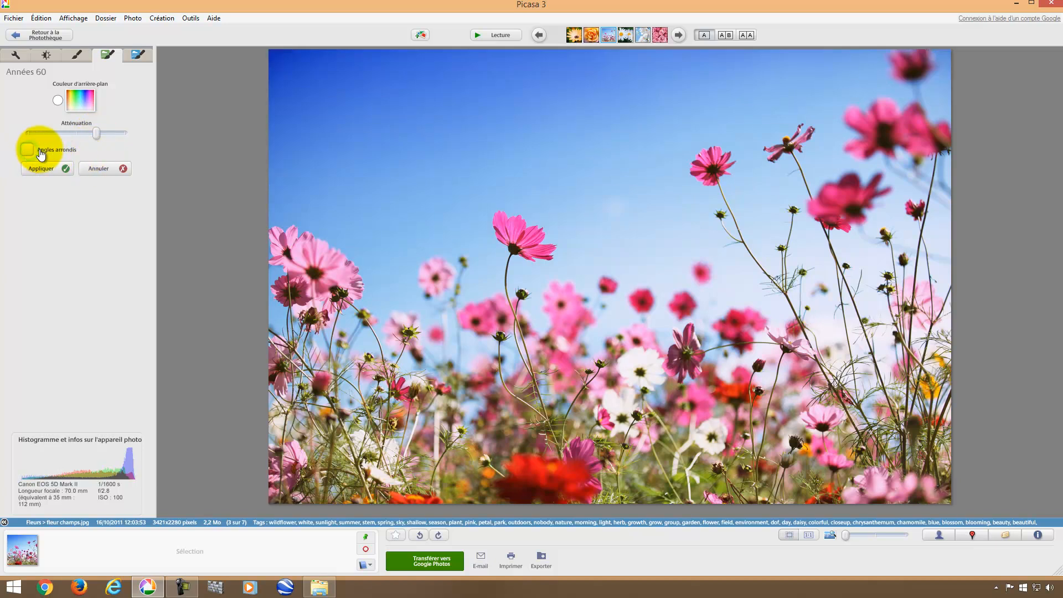
{"action": "left_click", "coordinate": [78, 100]}
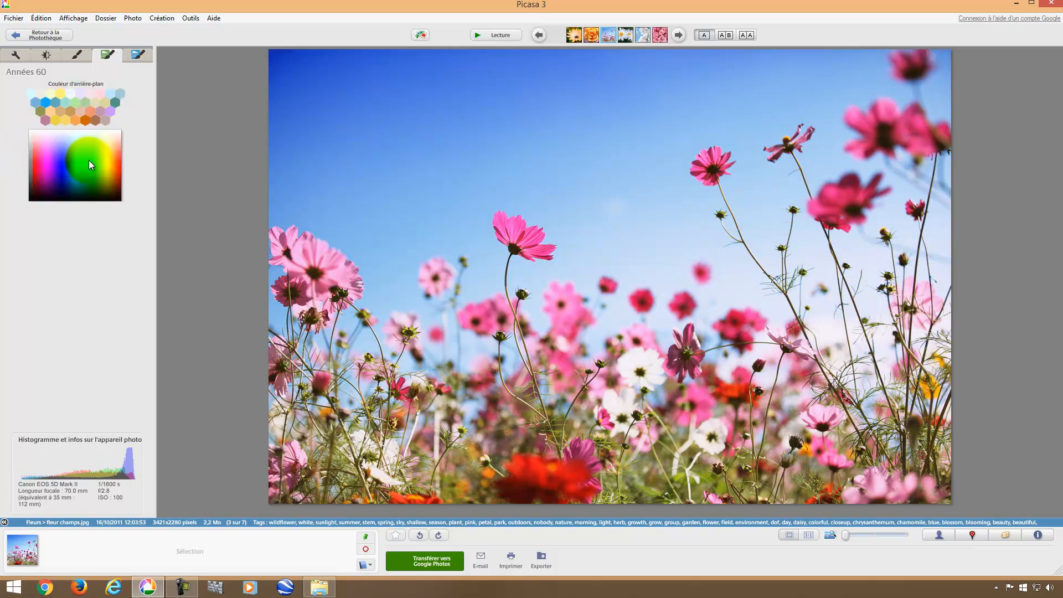
{"action": "left_click", "coordinate": [89, 160]}
{"action": "left_click_drag", "start_coordinate": [98, 133], "coordinate": [48, 134]}
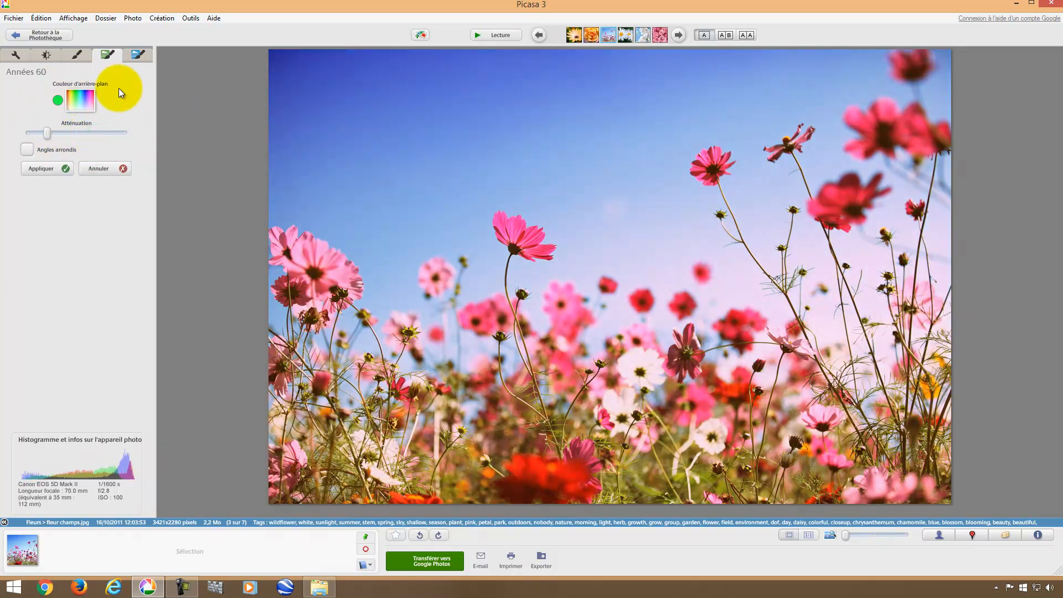
{"action": "left_click", "coordinate": [48, 169]}
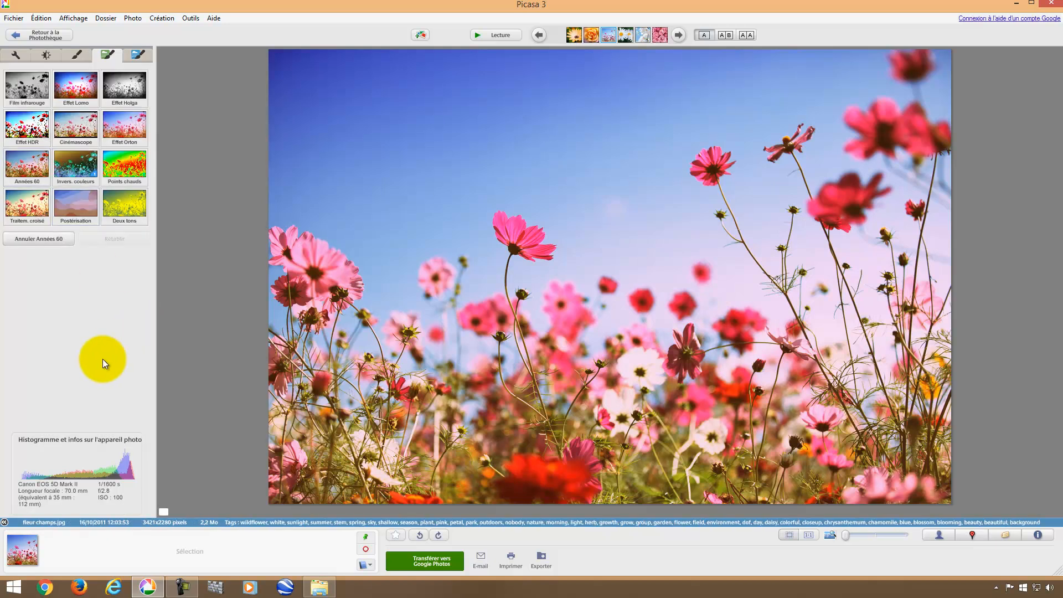
{"action": "left_click", "coordinate": [34, 34]}
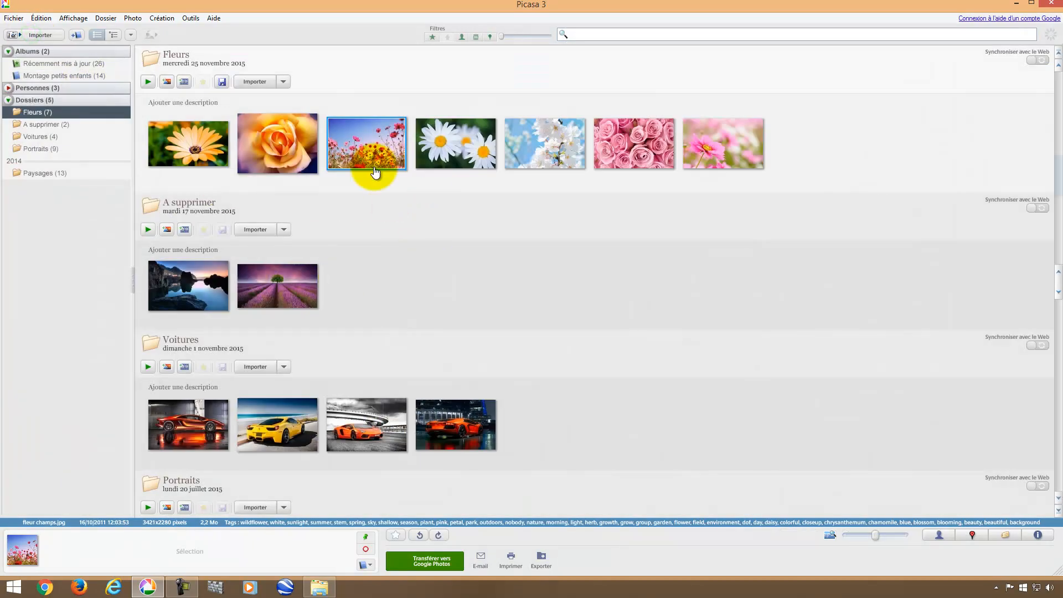
Undo the Années 60 effect on fleur champs, then close Picasa and the Images window.
{"action": "double_click", "coordinate": [371, 156]}
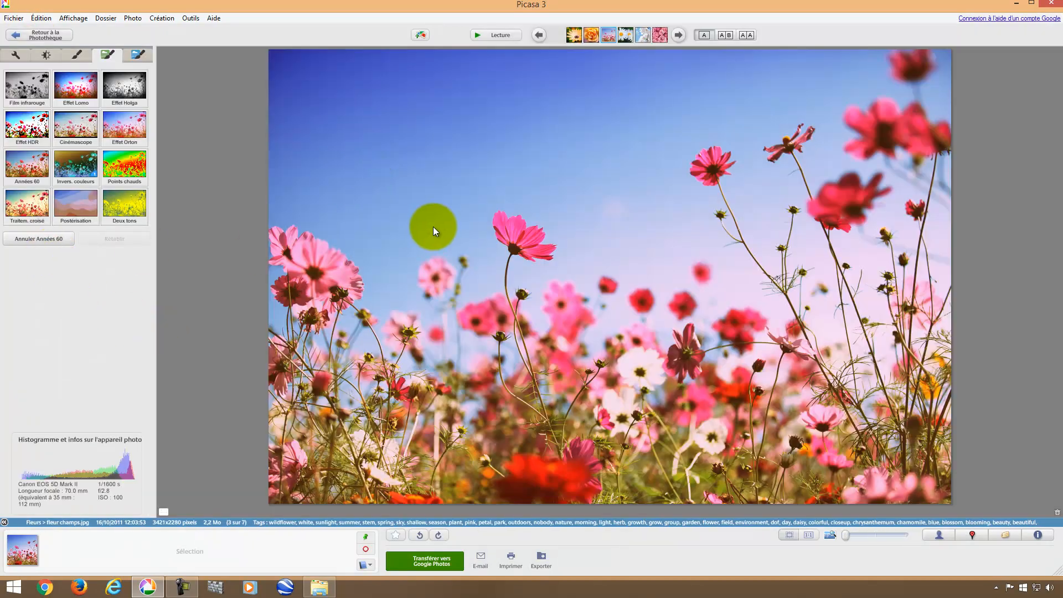
{"action": "right_click", "coordinate": [430, 203]}
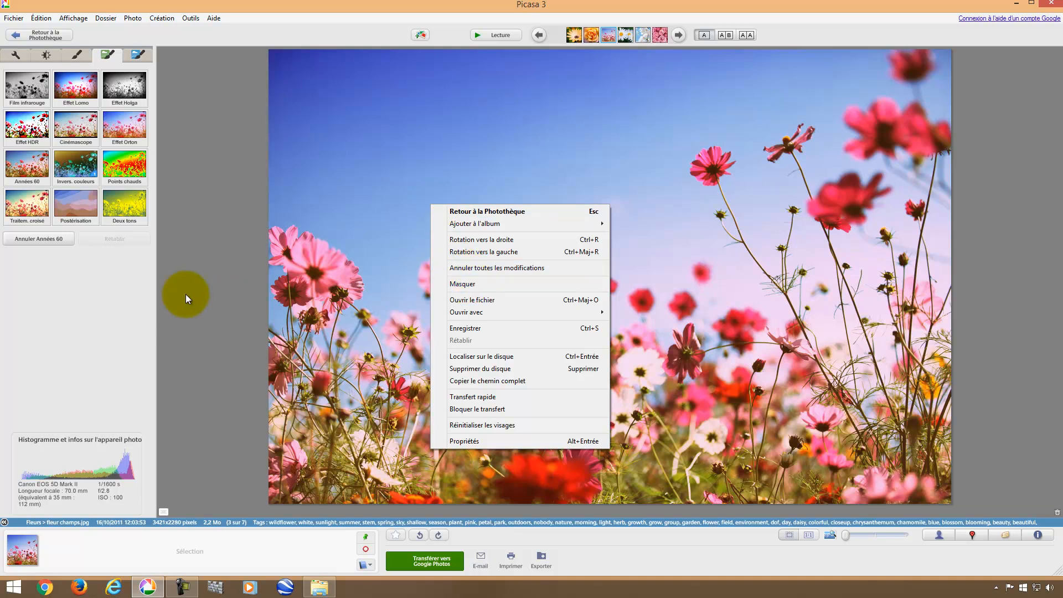
{"action": "left_click", "coordinate": [102, 309]}
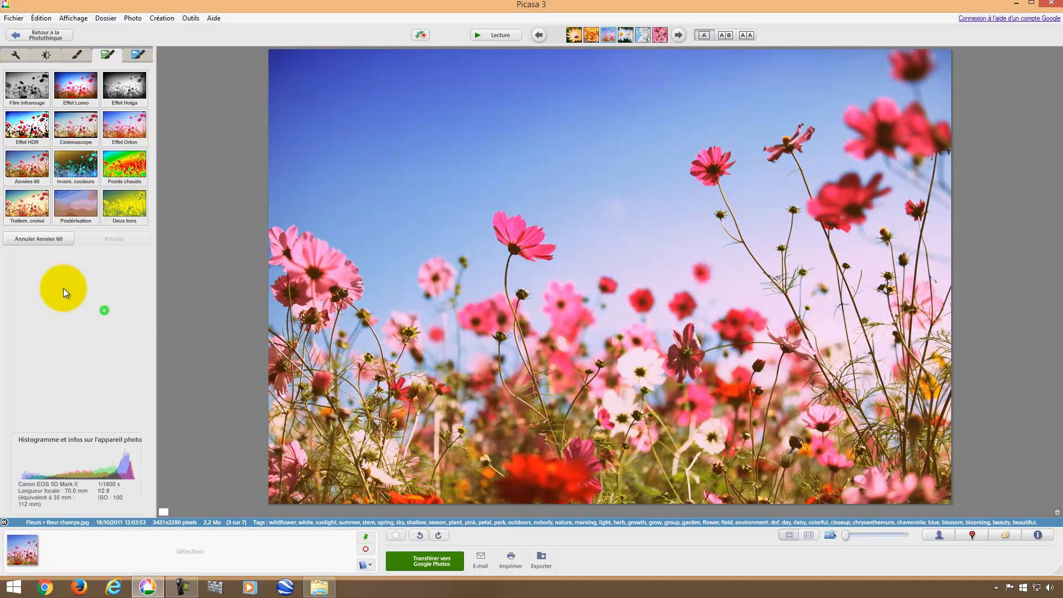
{"action": "left_click", "coordinate": [33, 244]}
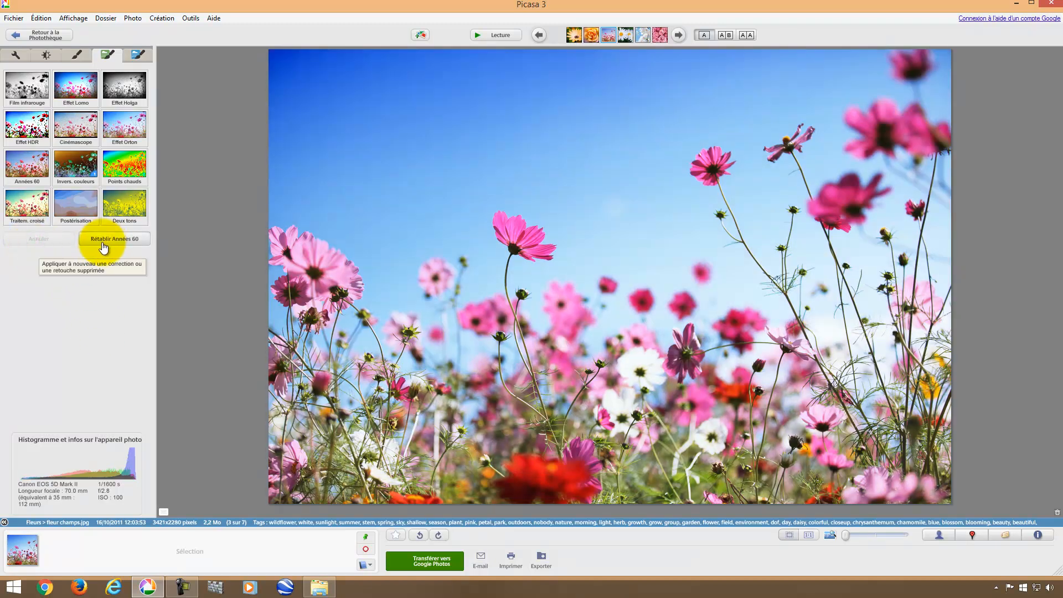
{"action": "left_click", "coordinate": [46, 35]}
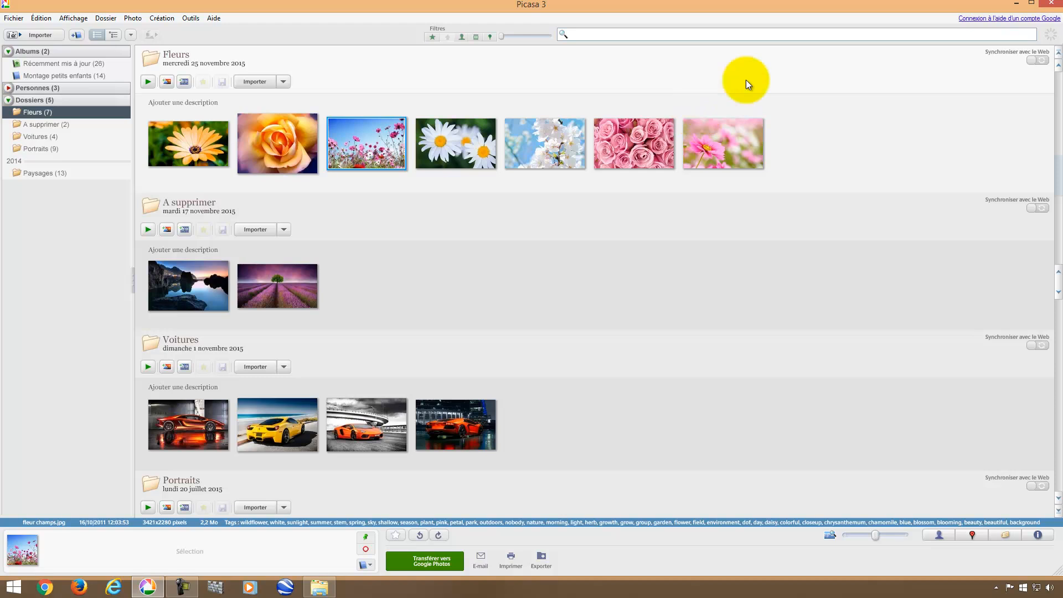
{"action": "left_click", "coordinate": [1052, 3]}
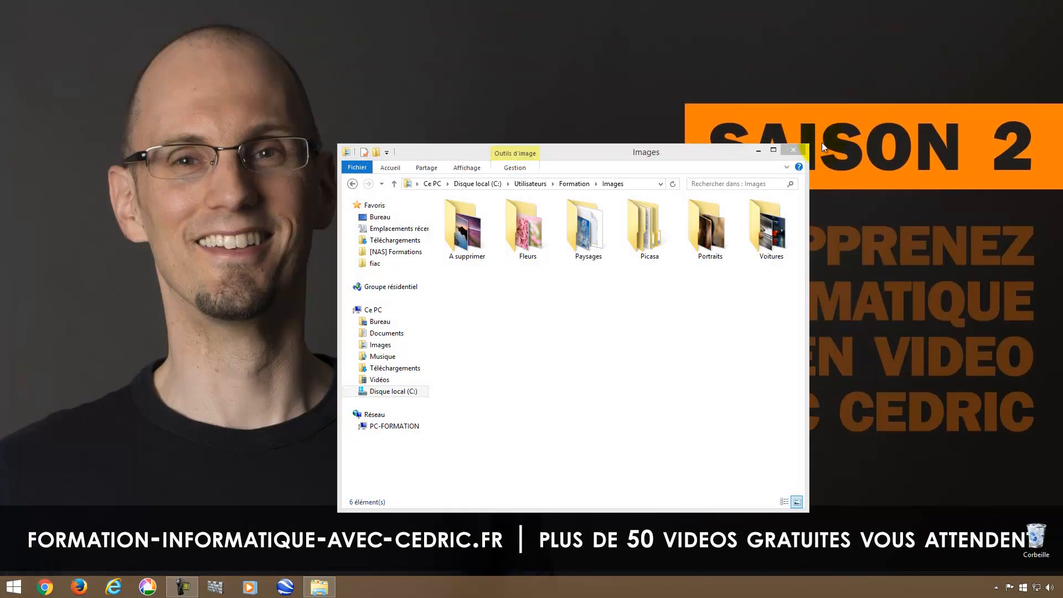
{"action": "left_click", "coordinate": [800, 150]}
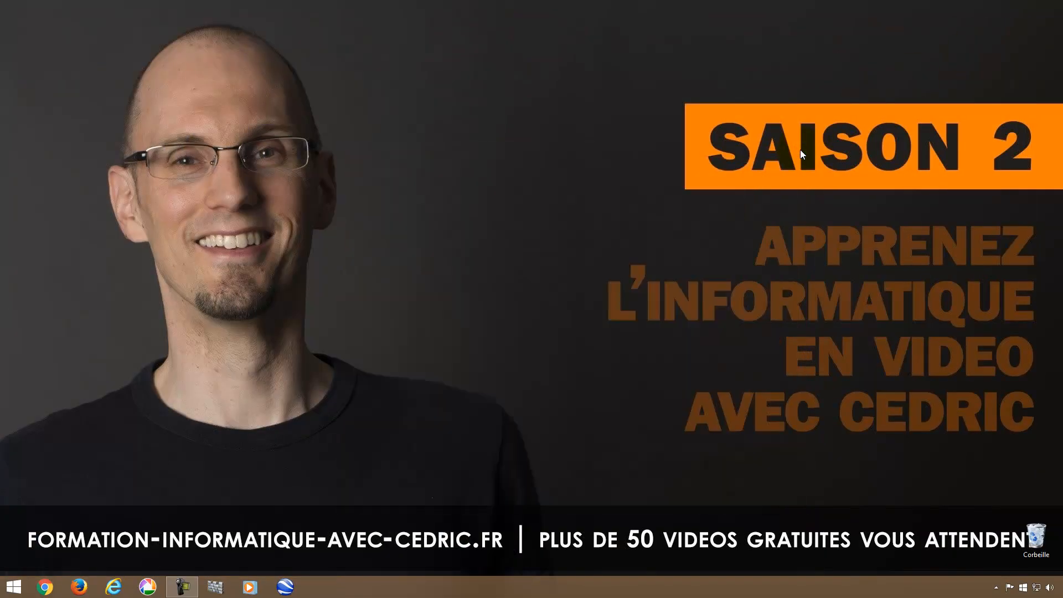